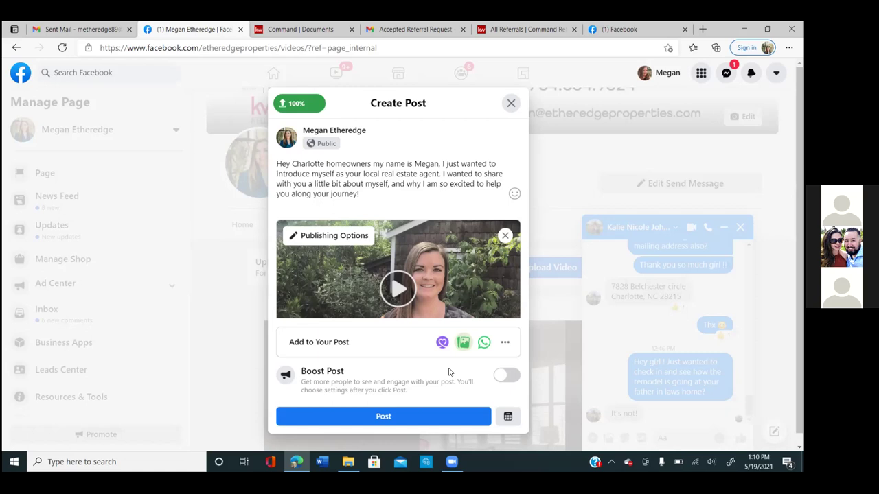
# Publish the intro video post, then dismiss the group-sharing prompt and the Messenger chat.
pyautogui.click(421, 416)
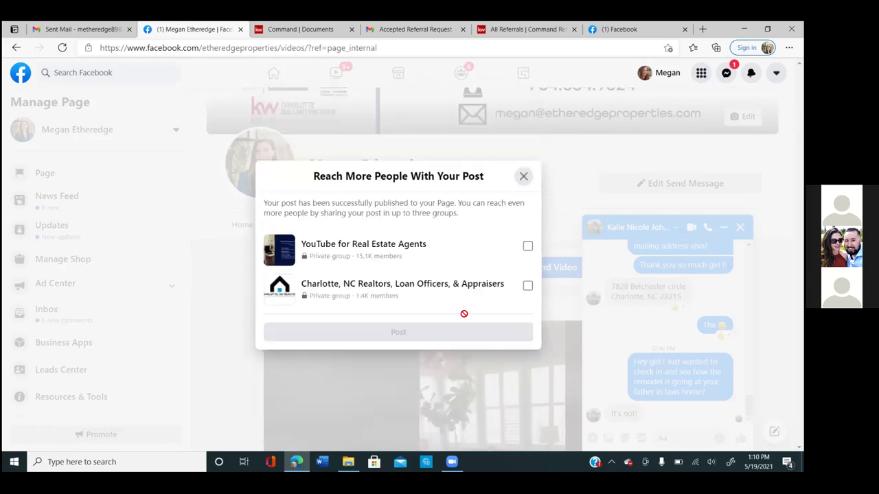
pyautogui.click(524, 177)
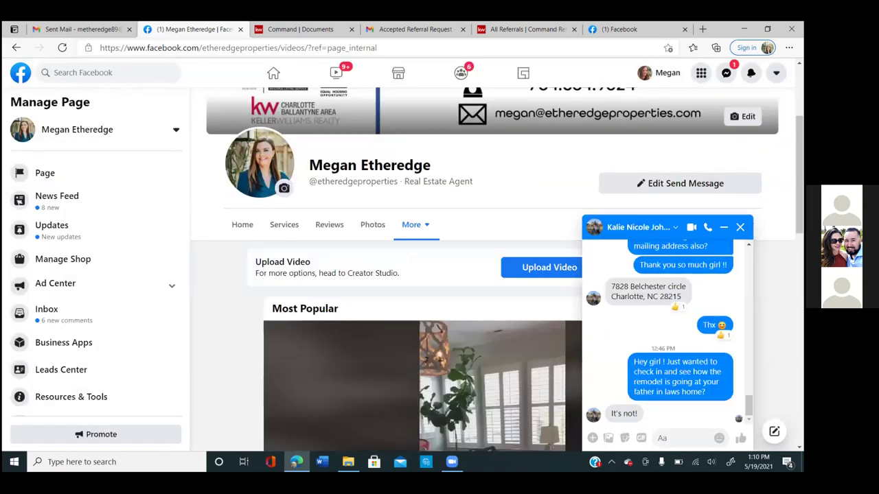
pyautogui.click(740, 226)
# Reload the Page's Videos tab and scroll through All Videos to find the new upload.
pyautogui.click(63, 48)
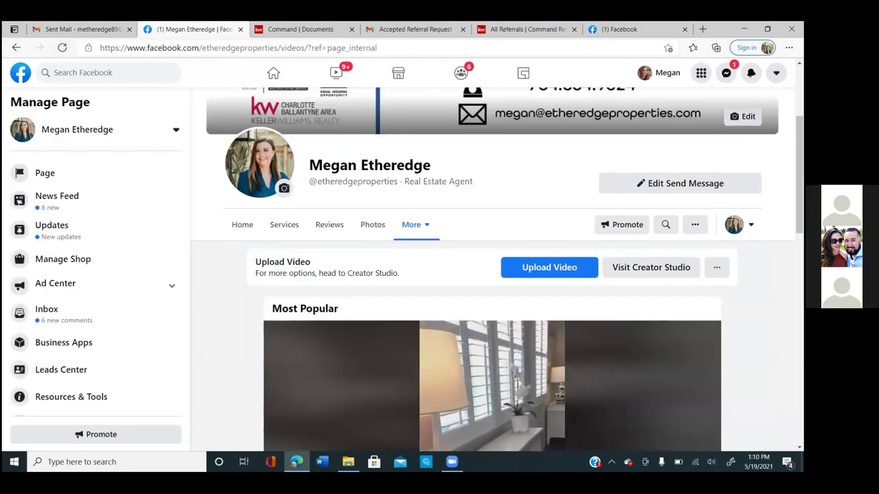
pyautogui.scroll(-7, 492, 309)
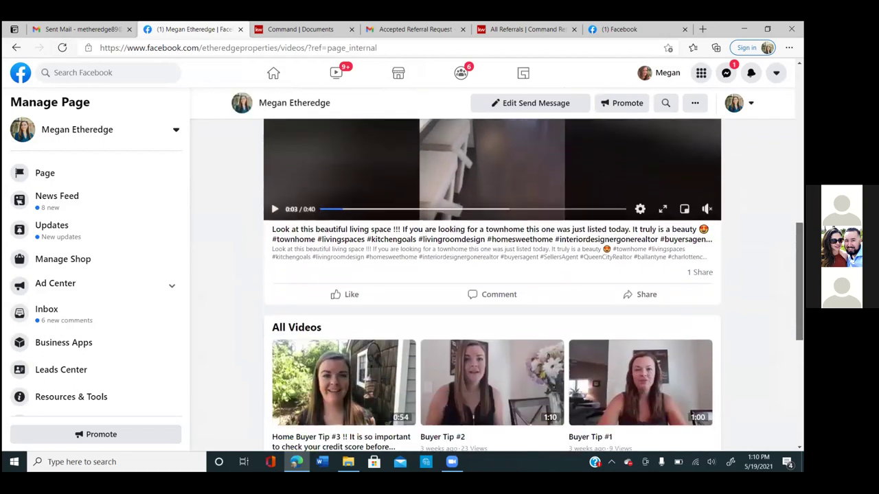
pyautogui.scroll(-4, 491, 285)
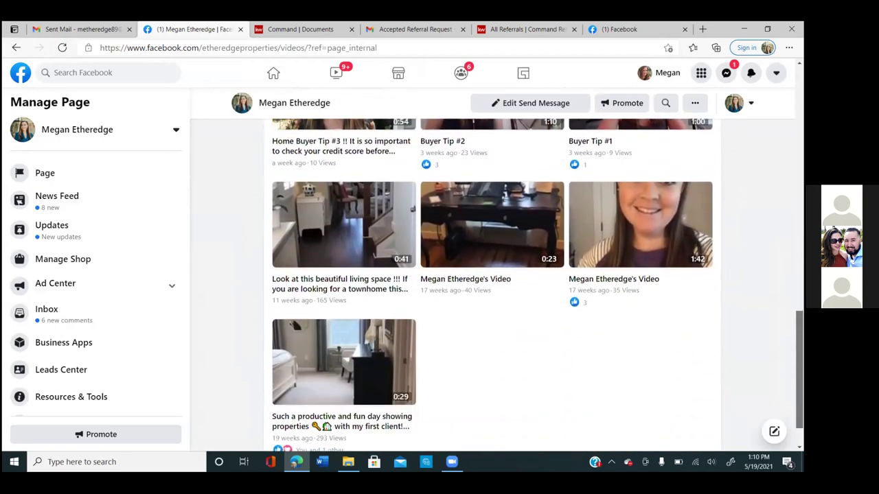
pyautogui.scroll(5, 492, 285)
pyautogui.scroll(-3, 491, 285)
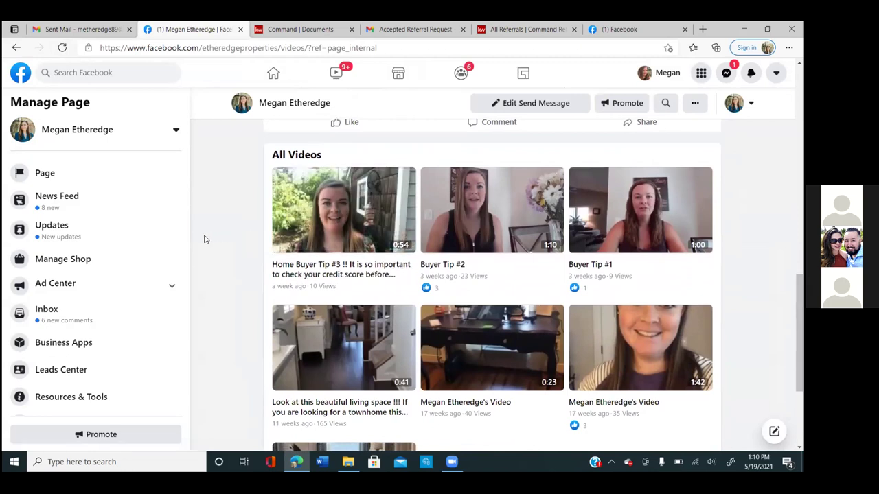
# Reload the Videos page, then switch Ads Manager to the Etheredge Properties ad account.
pyautogui.click(62, 48)
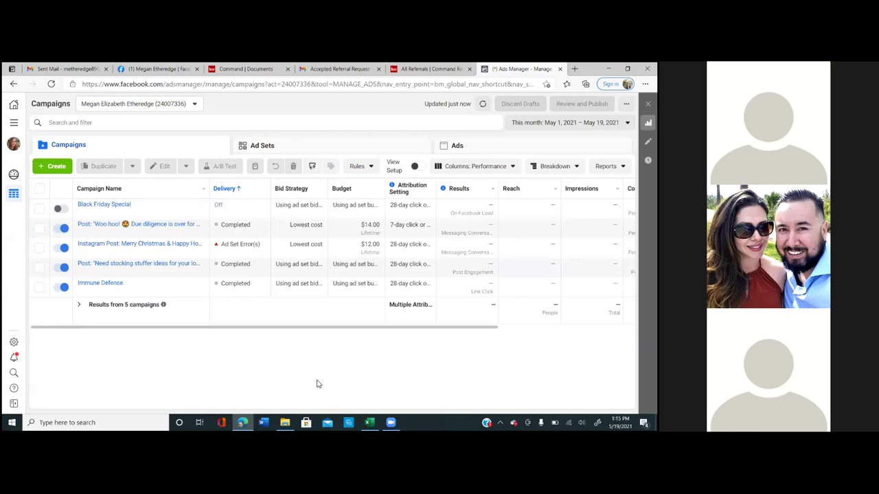
pyautogui.click(186, 104)
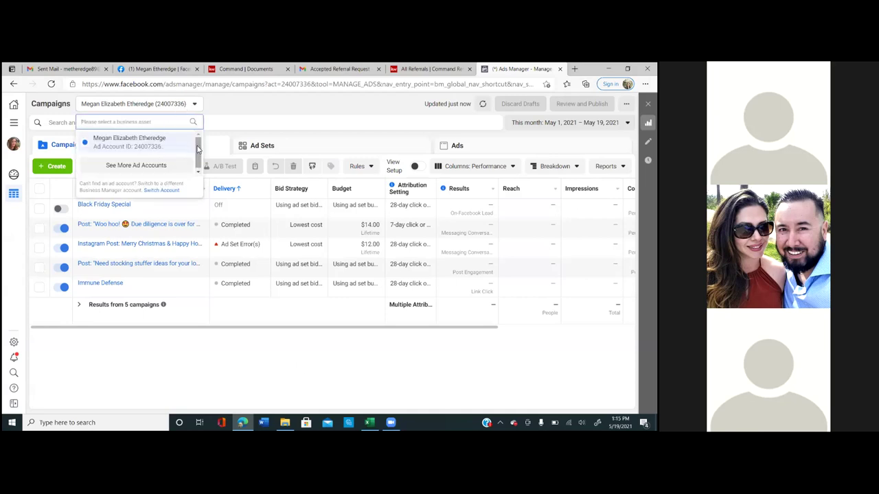
pyautogui.click(167, 167)
pyautogui.click(122, 158)
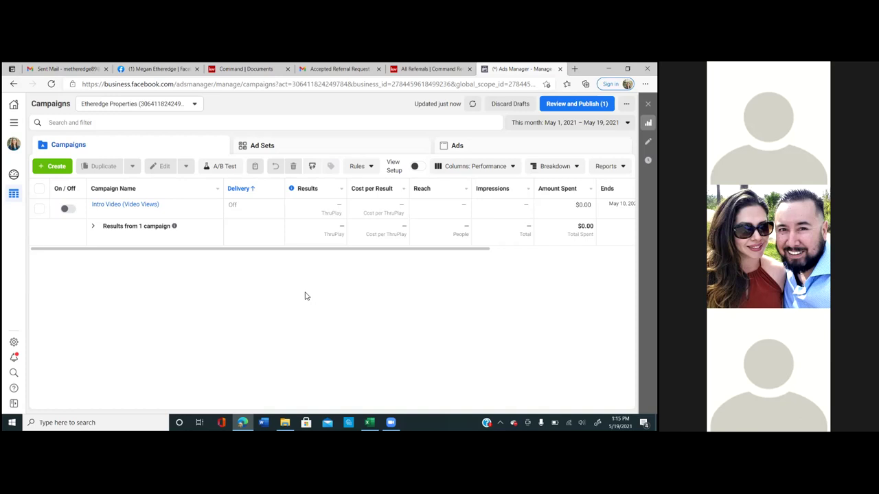
# Delete the selected Intro Video campaign with confirmation, then begin a new campaign.
pyautogui.click(39, 209)
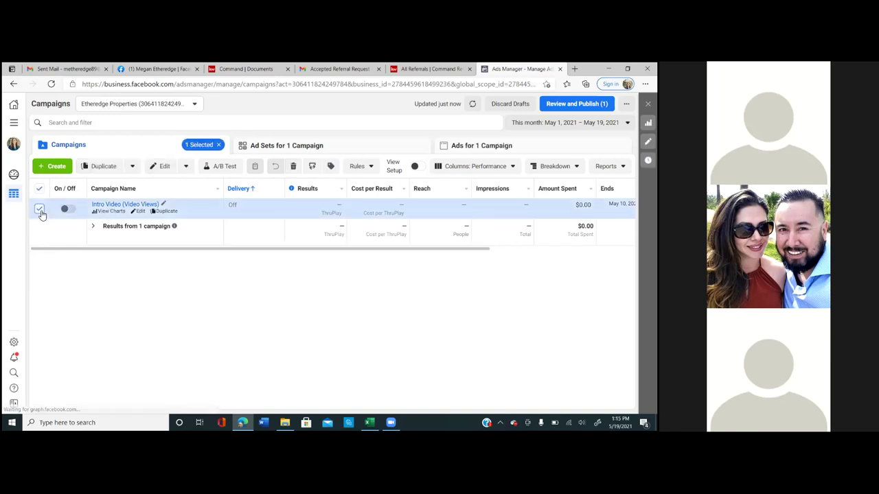
pyautogui.click(294, 169)
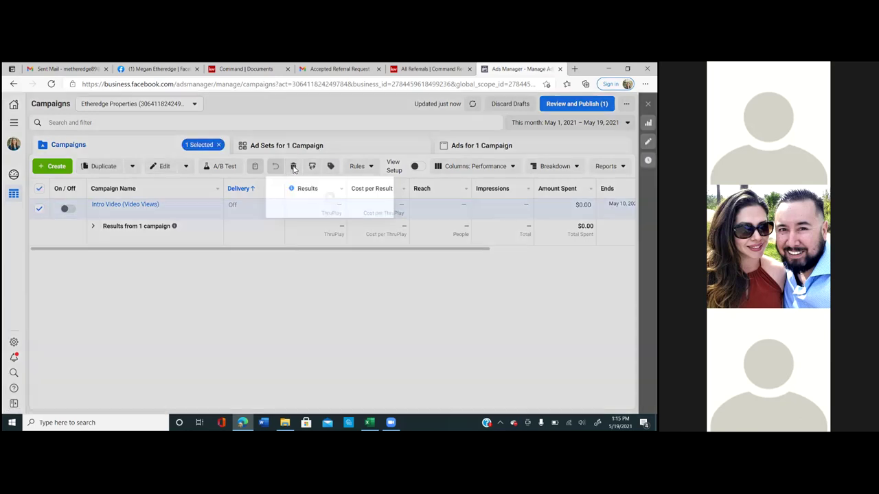
pyautogui.click(404, 228)
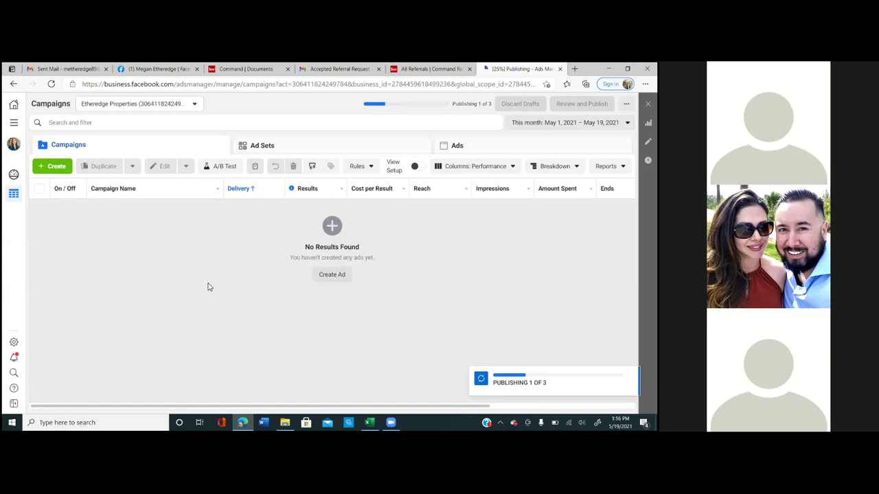
pyautogui.click(57, 170)
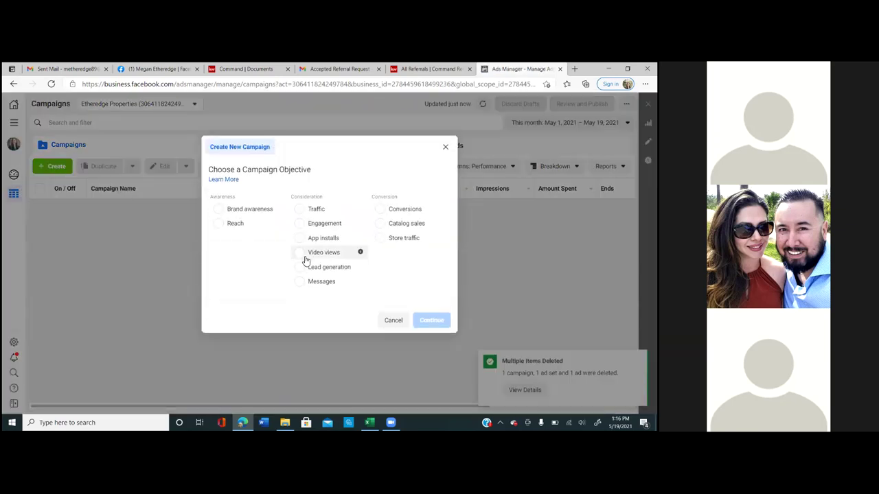
# Choose Video views as the campaign objective and expand the optional naming section.
pyautogui.click(306, 260)
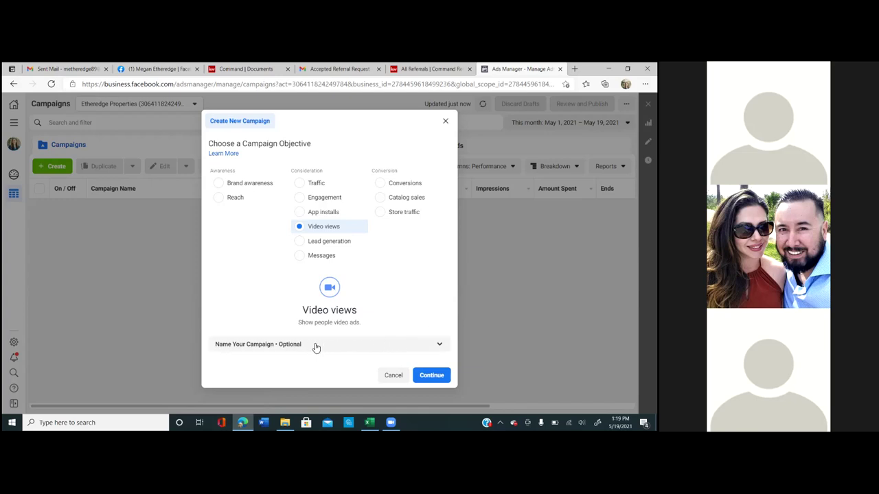
pyautogui.click(389, 350)
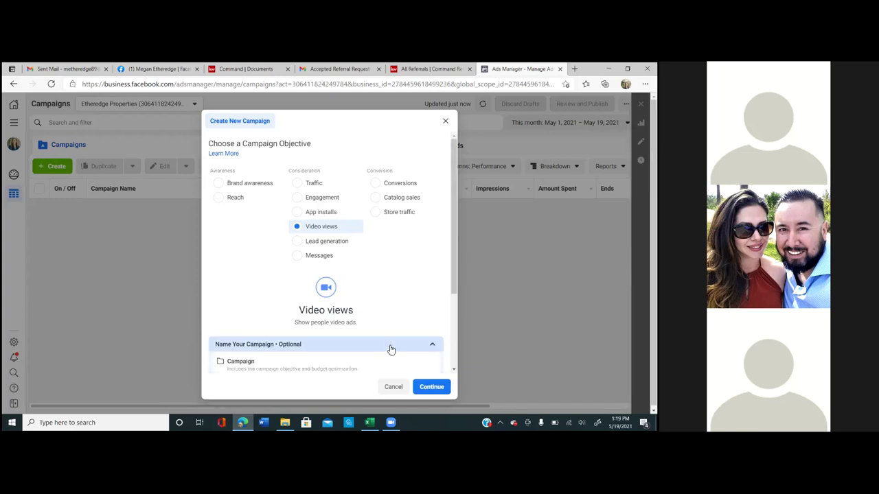
pyautogui.moveTo(455, 274); pyautogui.dragTo(456, 354)
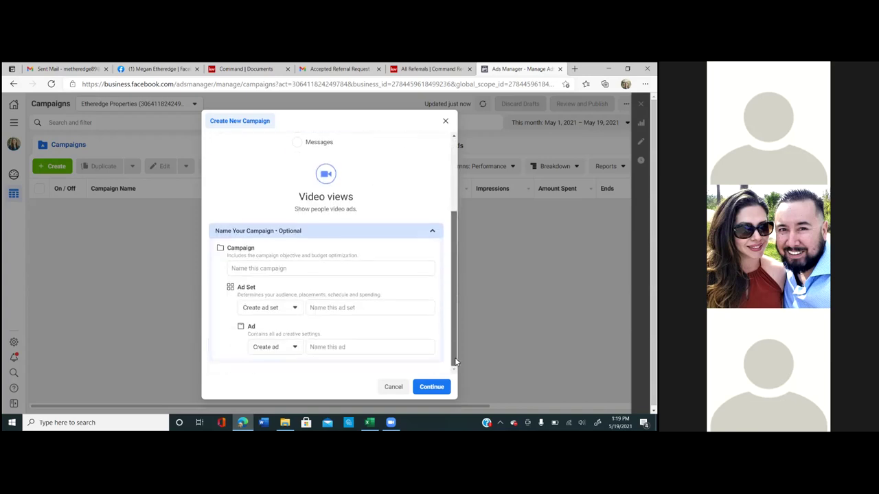
# Name the campaign 'Intro Video (video views)', the ad set 'Charlotte', and the ad 'Intro Video'.
pyautogui.click(358, 273)
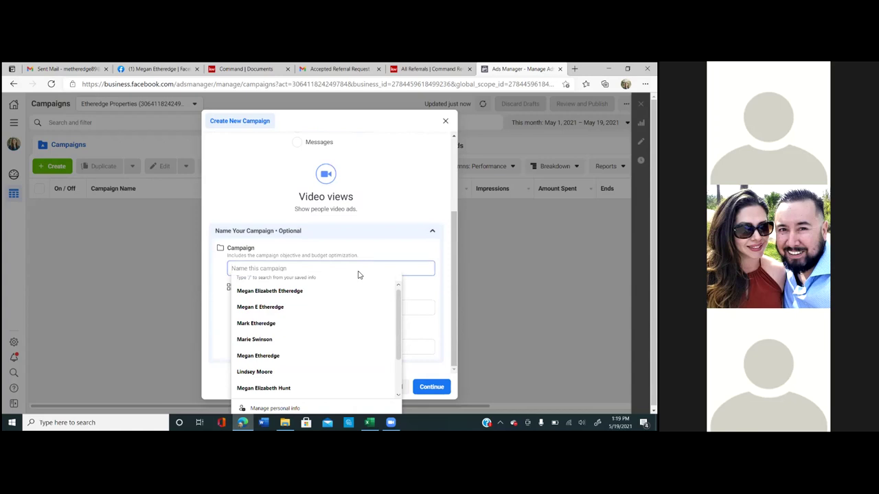
pyautogui.write('In')
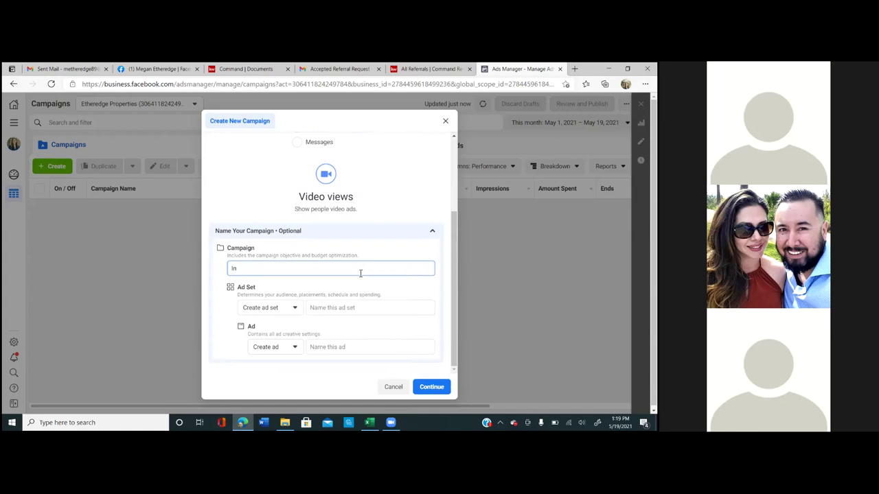
pyautogui.write('tro Video (video views')
pyautogui.click(327, 308)
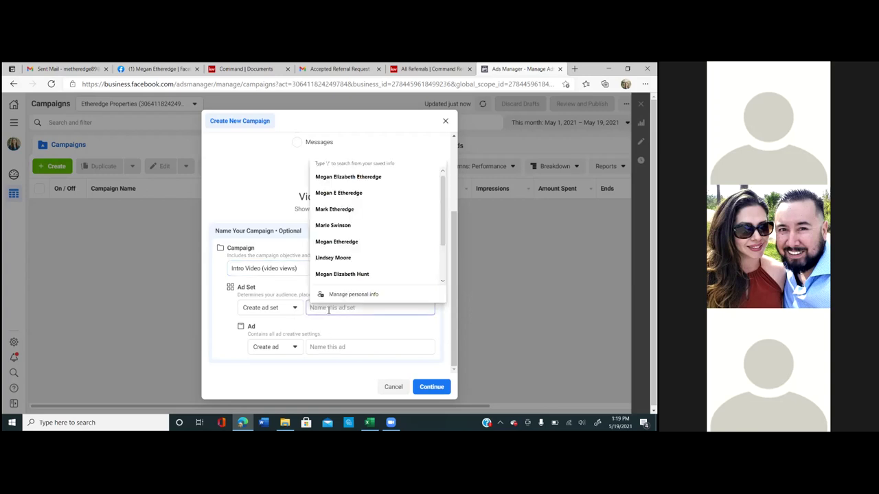
pyautogui.write('Charlotte')
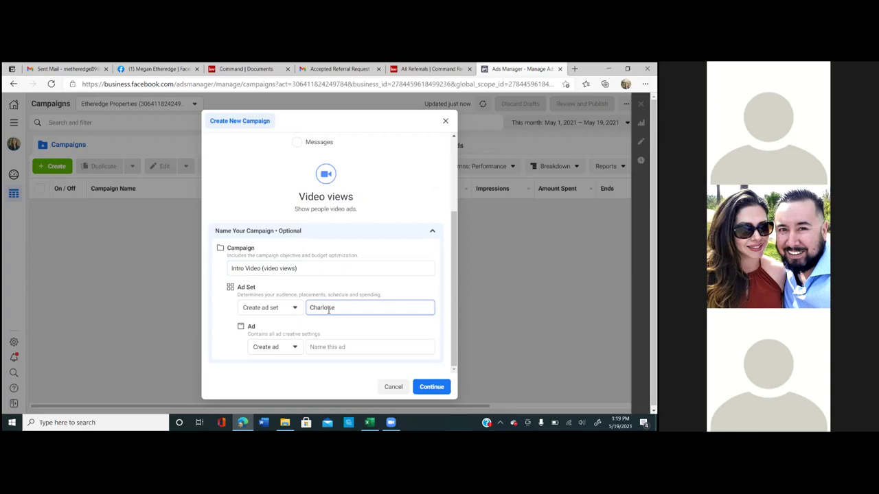
pyautogui.click(328, 325)
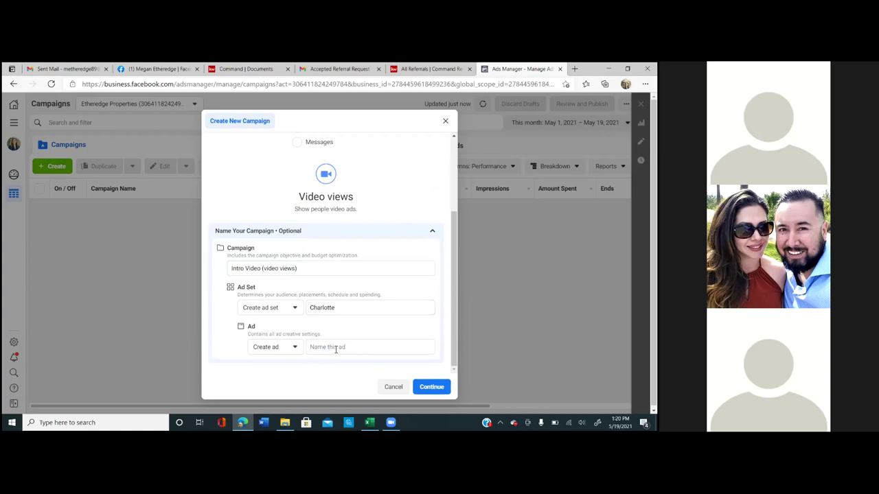
pyautogui.click(336, 348)
pyautogui.write('Intro')
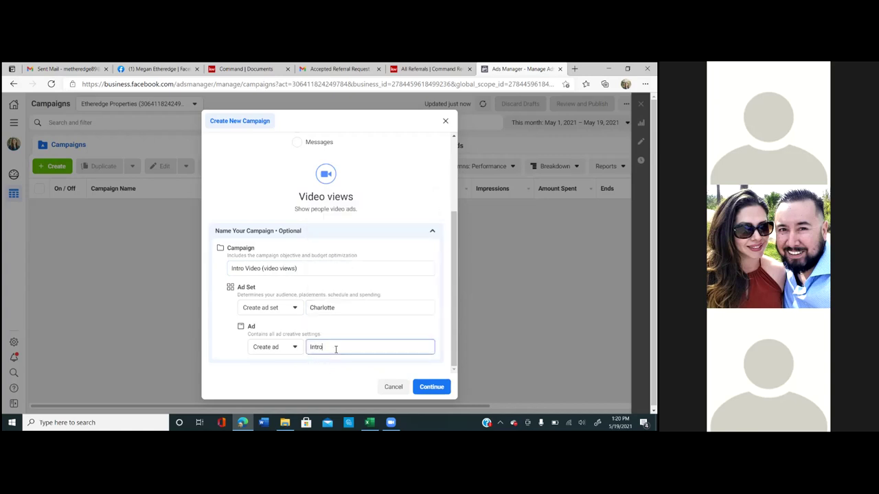
pyautogui.write(' Video')
# Create the named campaign, select Housing under Special Ad Categories, and review the campaign settings.
pyautogui.click(431, 391)
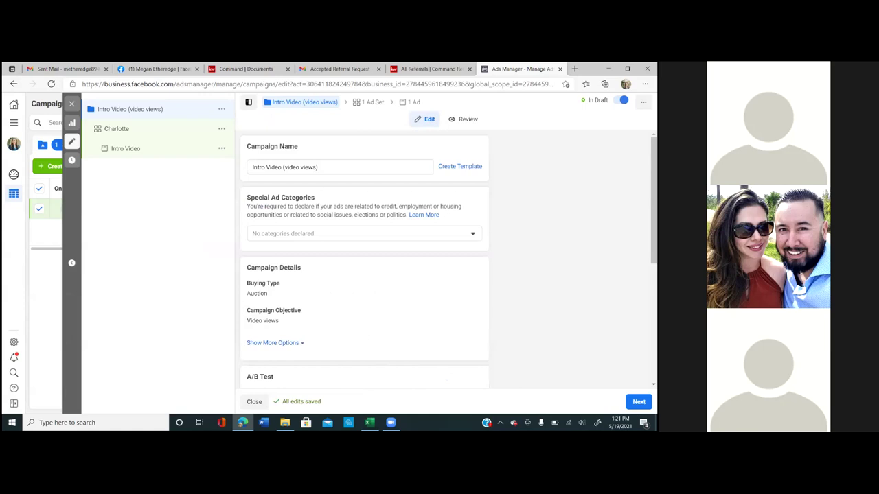
pyautogui.click(462, 235)
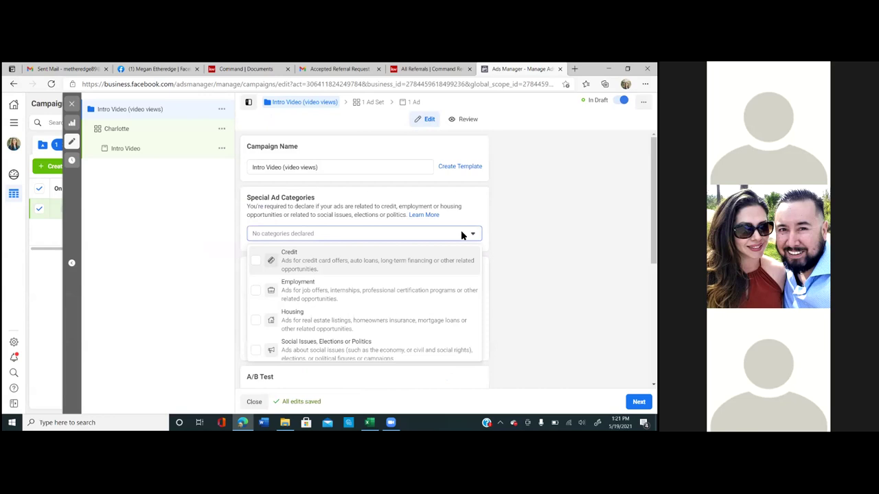
pyautogui.click(256, 320)
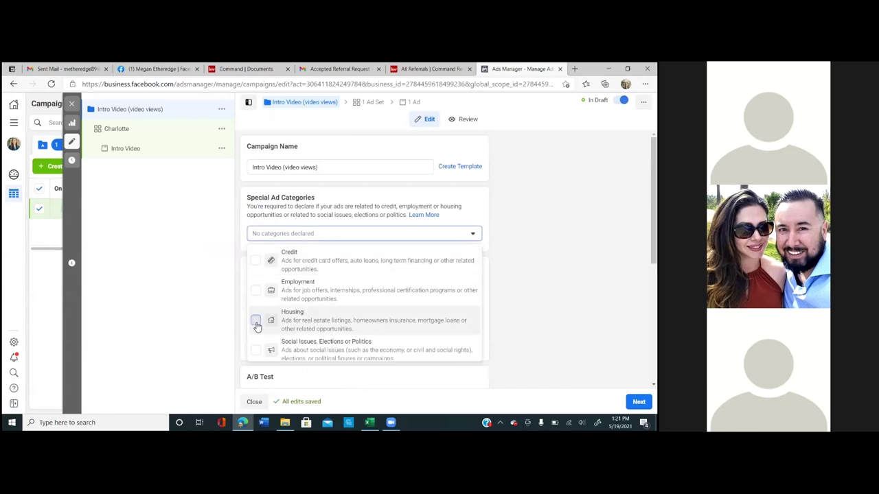
pyautogui.press('Escape')
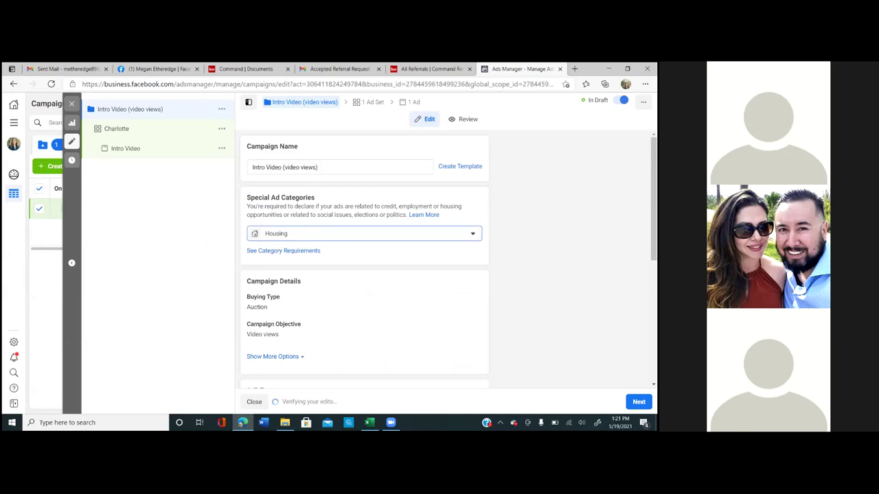
pyautogui.press('space')
pyautogui.press('Escape')
pyautogui.scroll(-5, 363, 259)
pyautogui.scroll(-2, 364, 259)
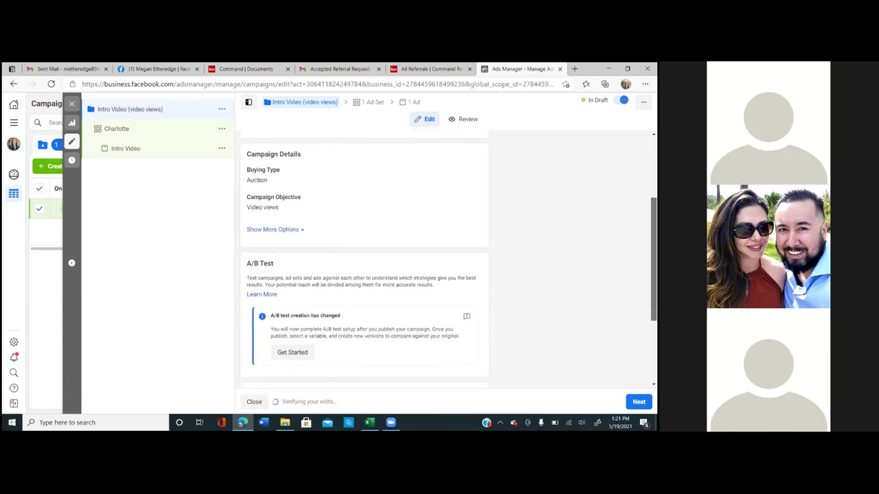
pyautogui.scroll(-1, 364, 258)
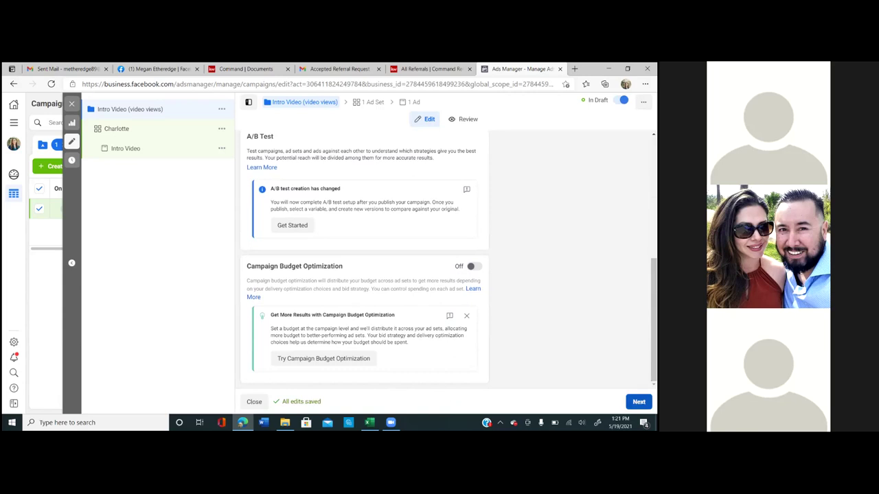
# Proceed from the campaign to the Charlotte ad set's settings page.
pyautogui.click(639, 402)
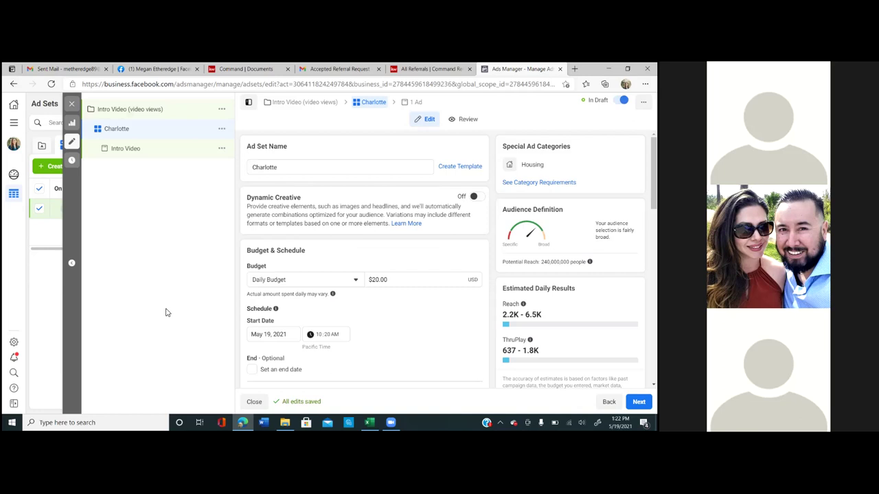
pyautogui.click(354, 281)
pyautogui.click(319, 321)
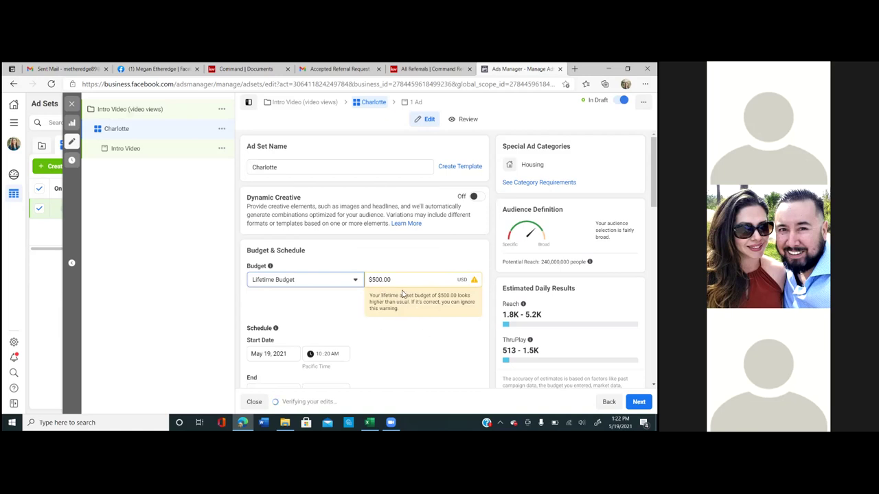
pyautogui.click(380, 281)
pyautogui.press('BackSpace')
pyautogui.press('BackSpace')
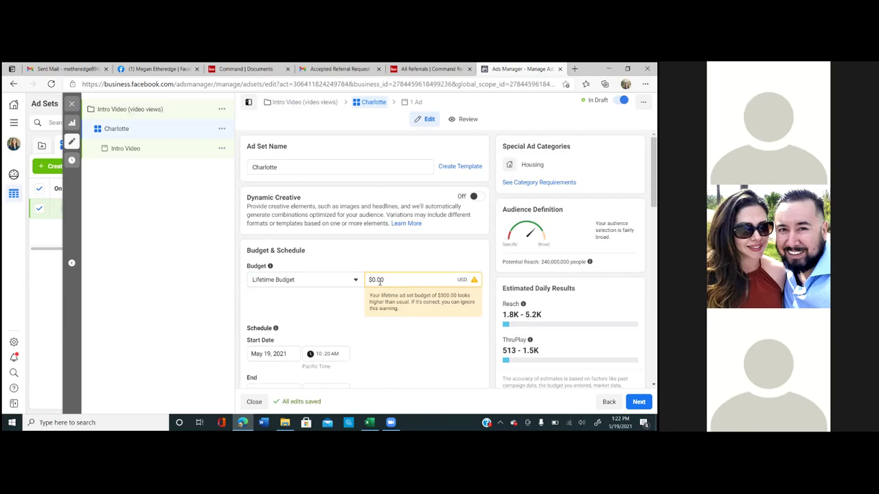
pyautogui.write('10')
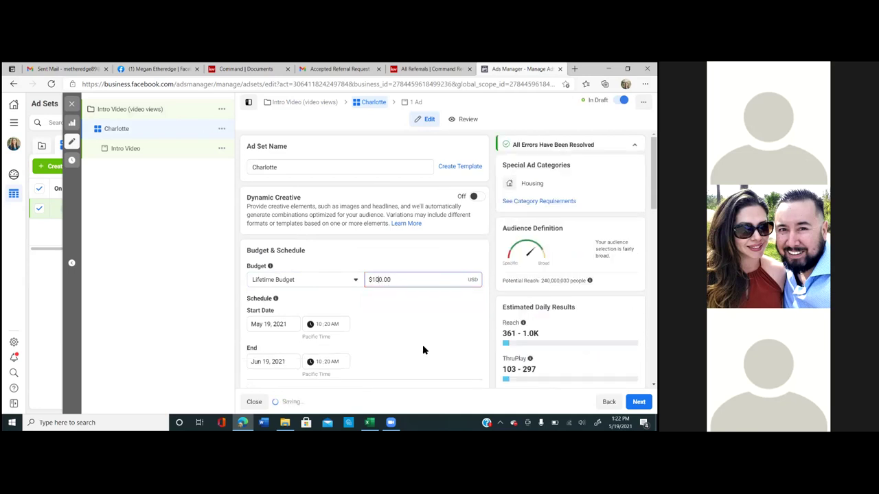
pyautogui.click(335, 304)
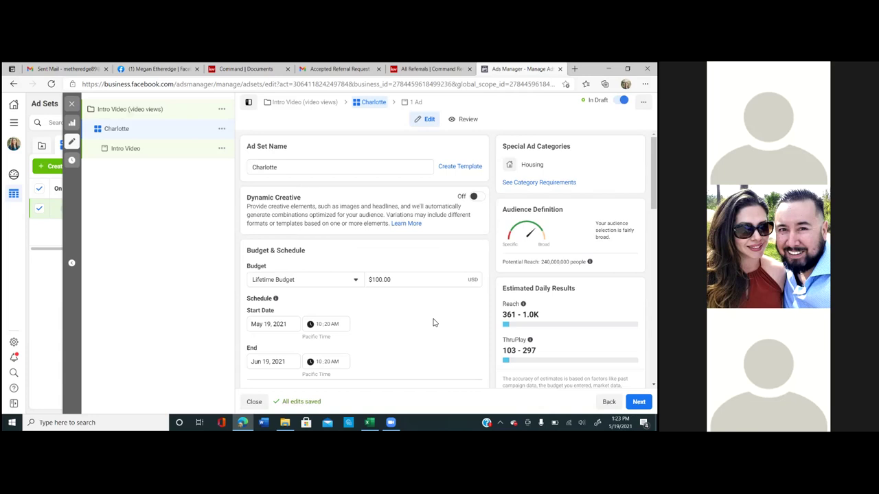
pyautogui.press('XF86AudioRaiseVolume')
# Set the Charlotte ad set's end date to July 19, 2021 in the date picker.
pyautogui.scroll(-1, 433, 323)
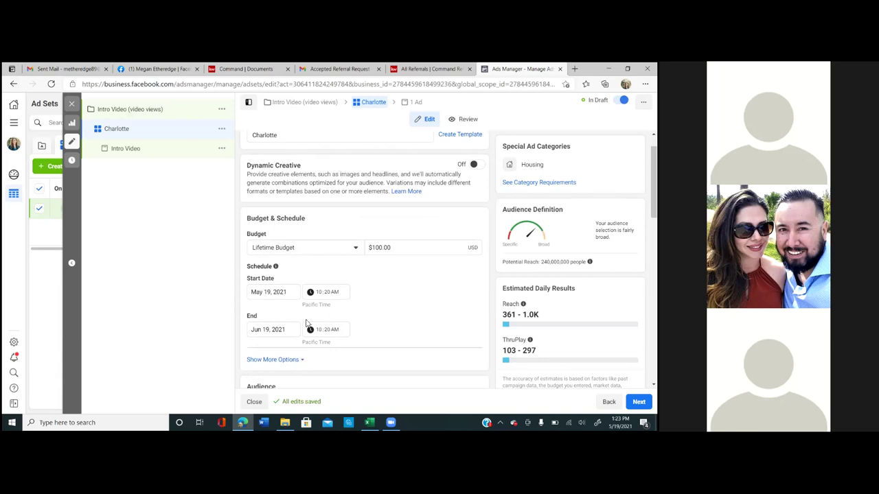
pyautogui.click(269, 330)
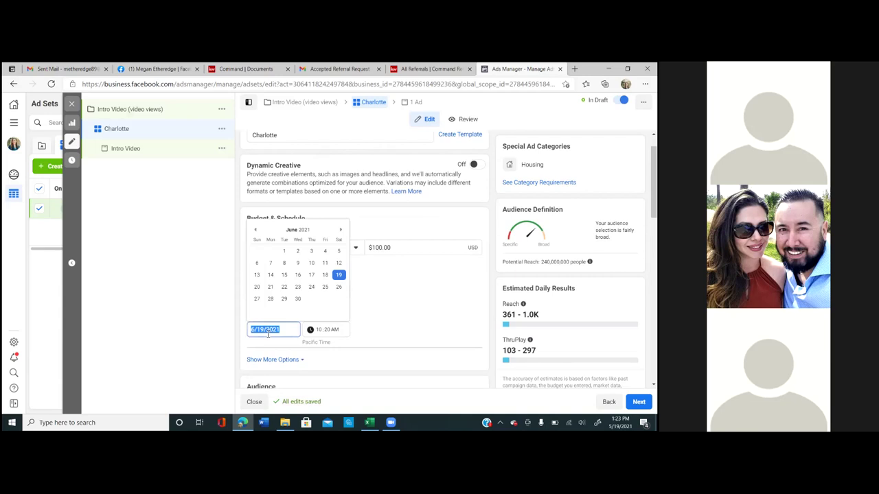
pyautogui.click(340, 230)
pyautogui.click(311, 252)
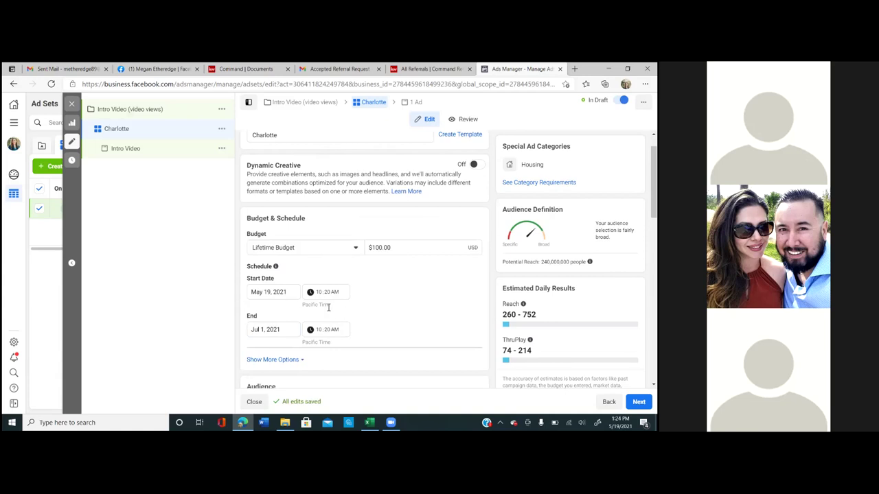
pyautogui.click(289, 329)
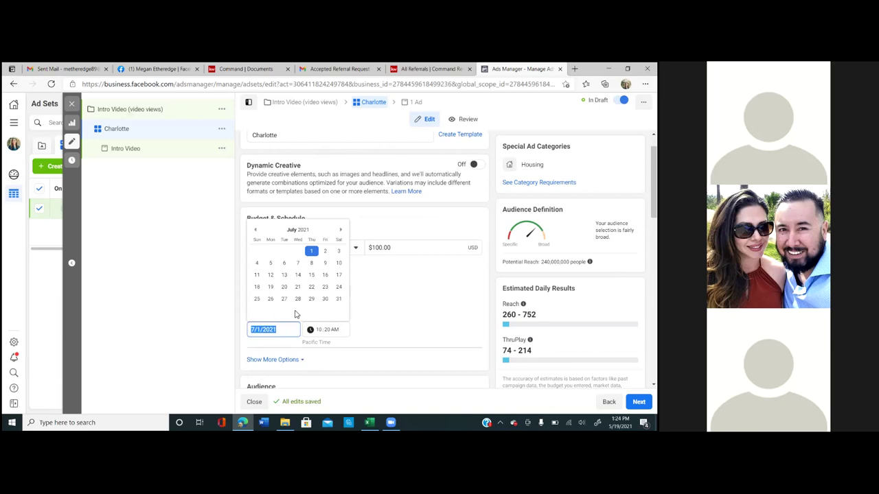
pyautogui.click(270, 288)
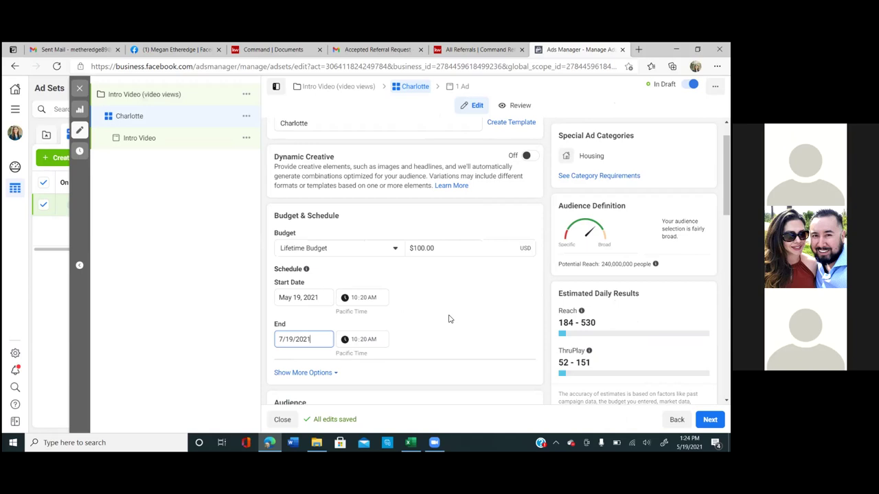
# Switch the Charlotte ad set to a $2.00 daily budget, then back to a lifetime budget.
pyautogui.click(390, 253)
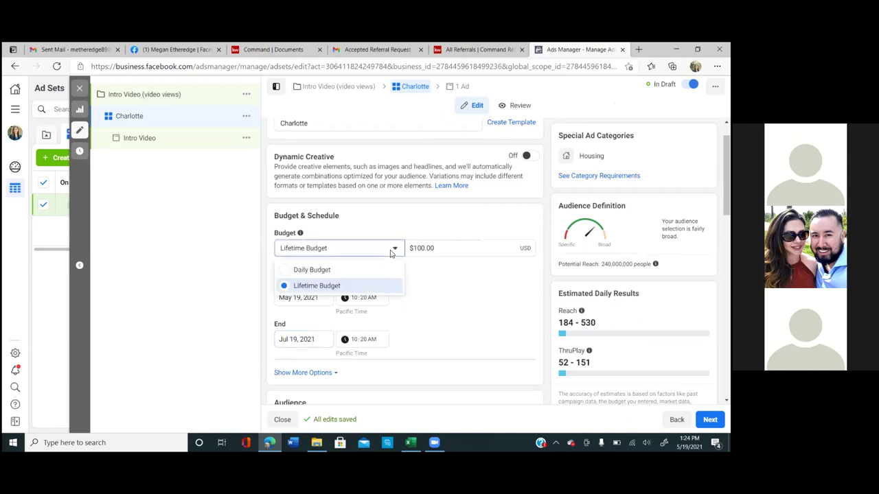
pyautogui.click(310, 270)
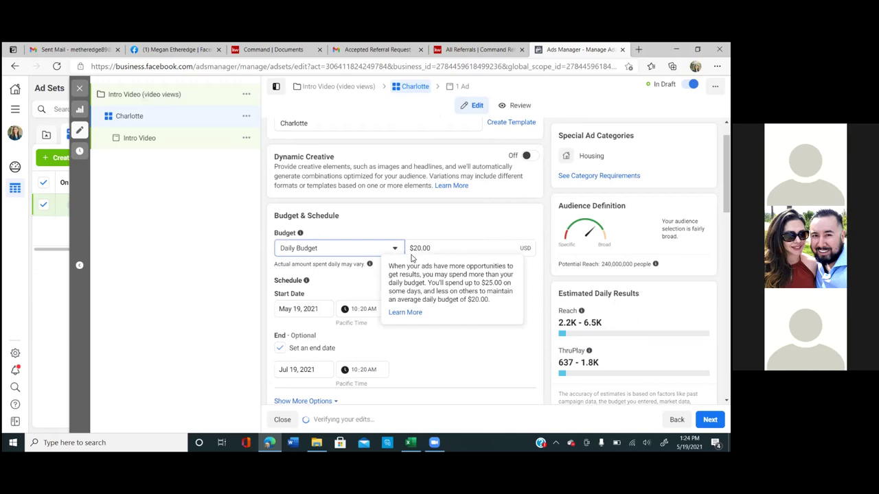
pyautogui.click(421, 248)
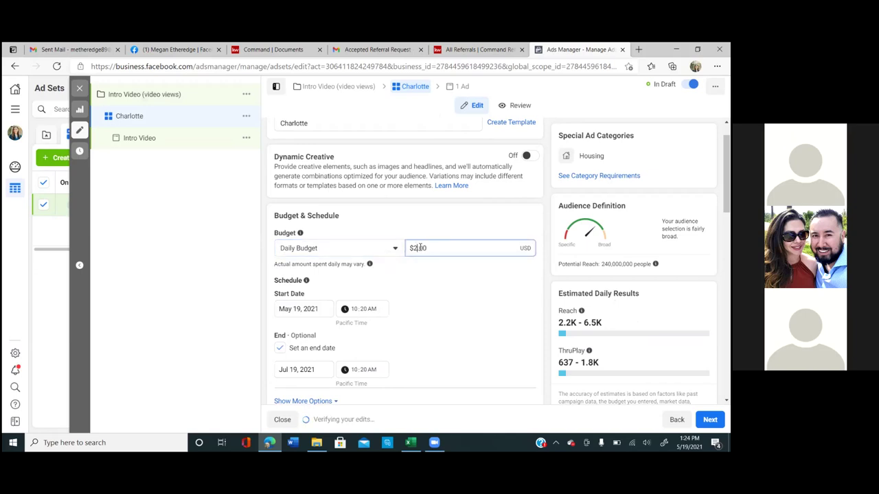
pyautogui.click(461, 320)
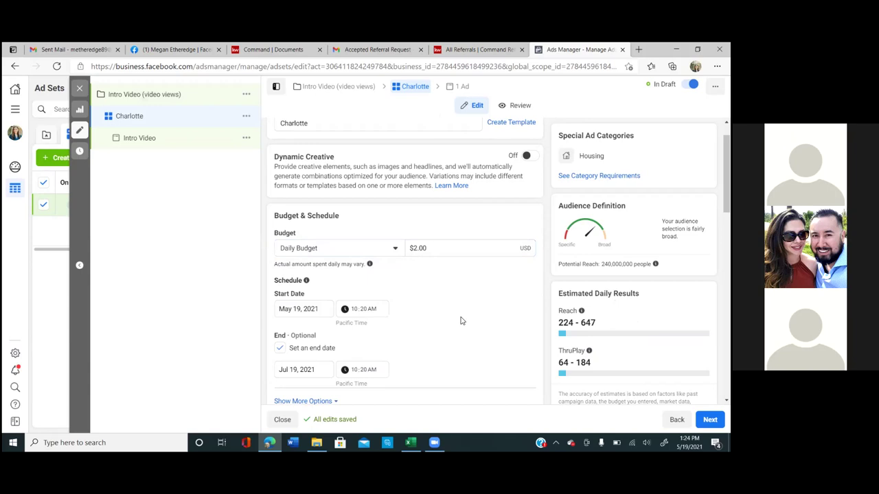
pyautogui.click(396, 248)
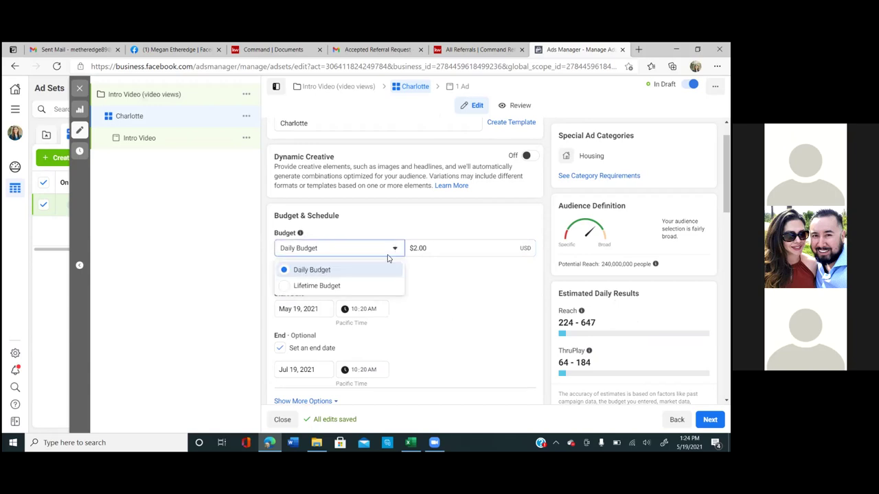
pyautogui.click(341, 287)
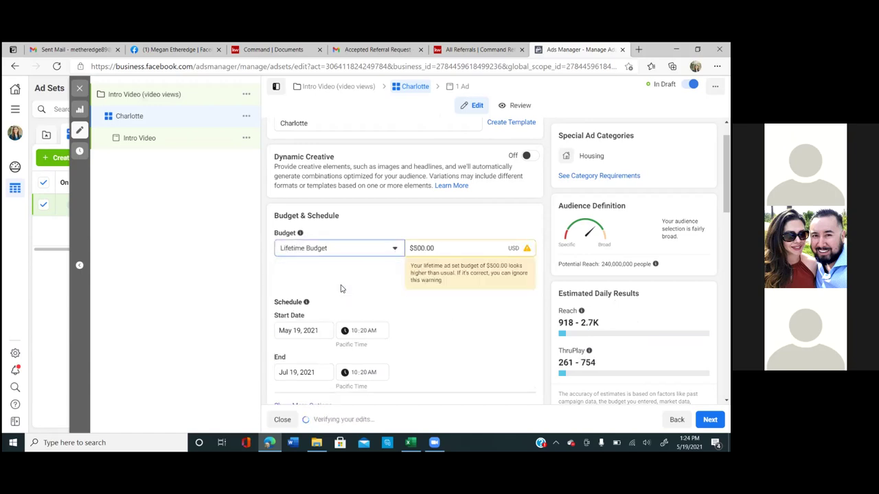
pyautogui.click(417, 247)
# Enter 100 as the lifetime budget amount so it reads $100.00.
pyautogui.write('1')
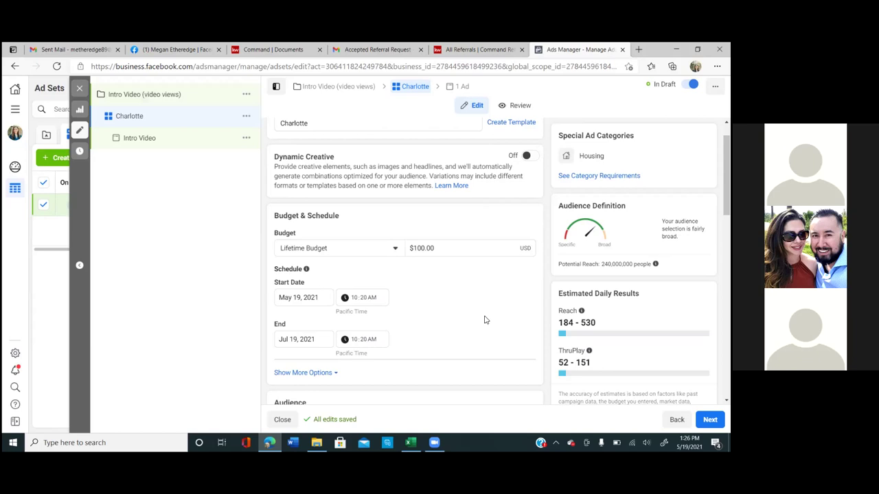
pyautogui.scroll(-1, 484, 320)
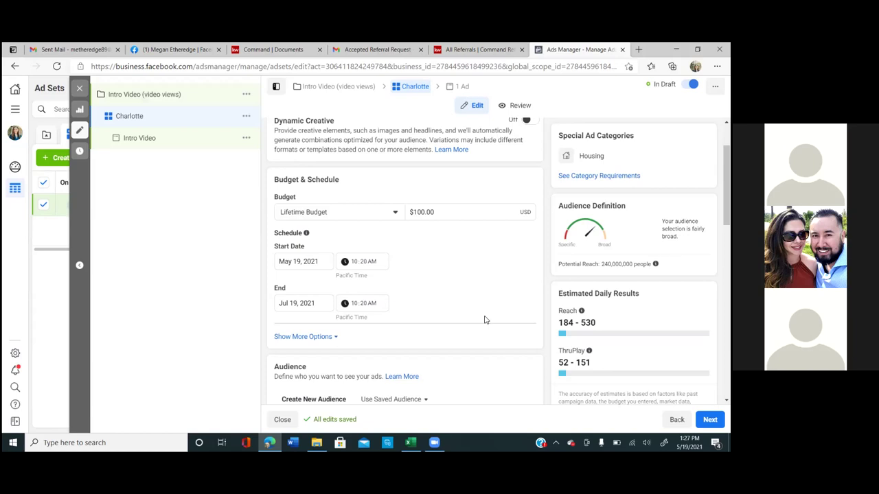
# Move the ad set's end date back to June 19, 2021.
pyautogui.click(306, 303)
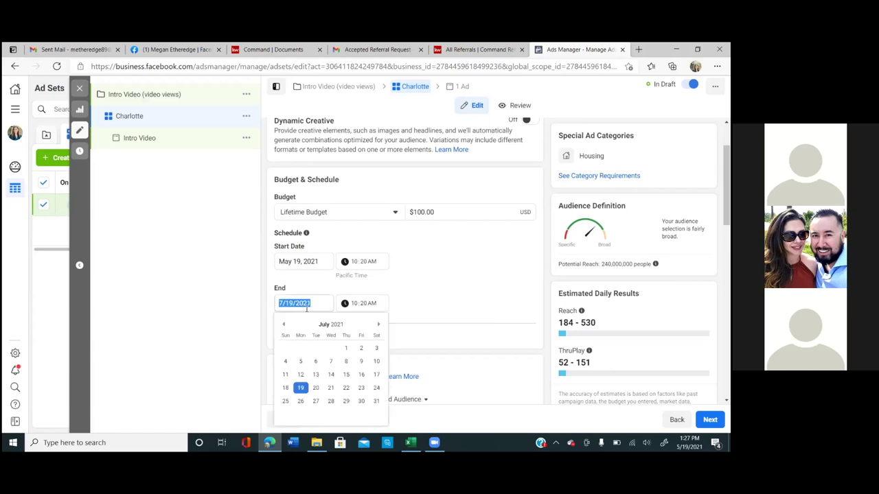
pyautogui.click(283, 324)
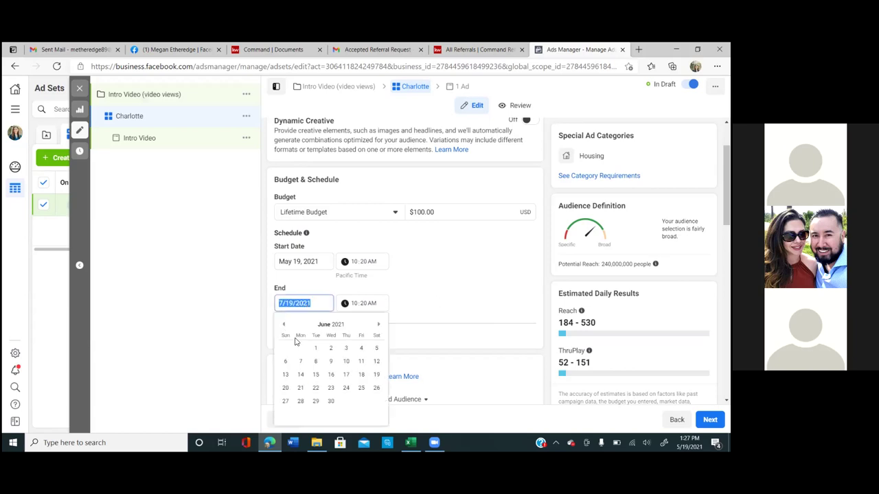
pyautogui.click(376, 375)
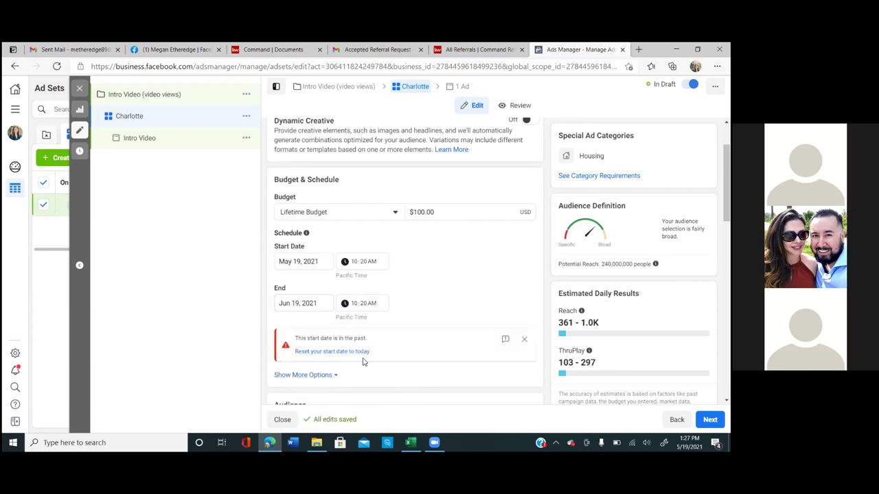
# Set the start to May 20, 2021 at 3:00 AM.
pyautogui.click(355, 261)
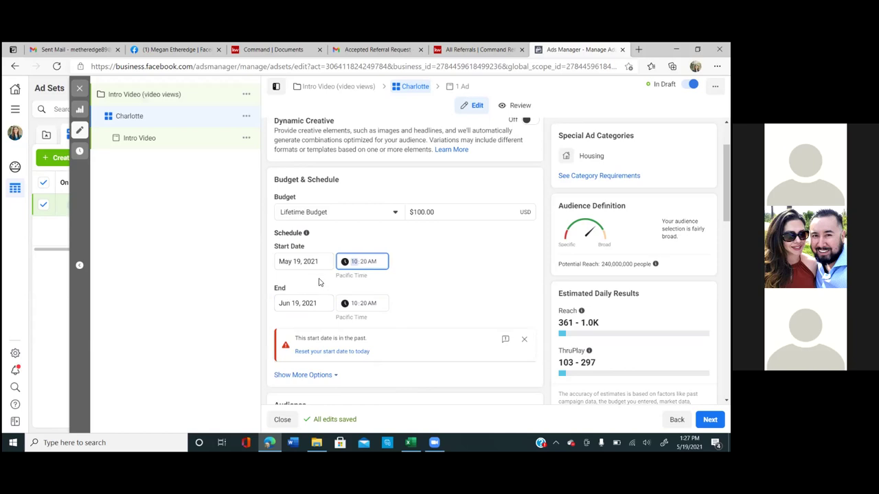
pyautogui.click(307, 262)
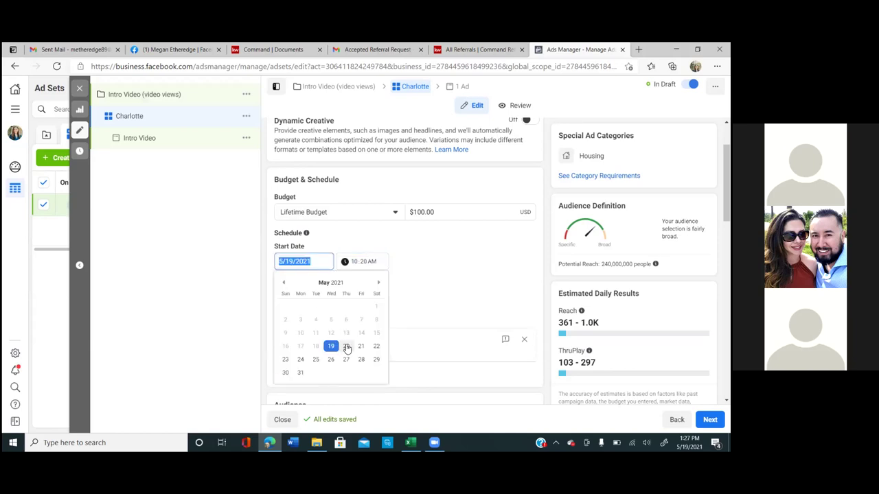
pyautogui.click(346, 346)
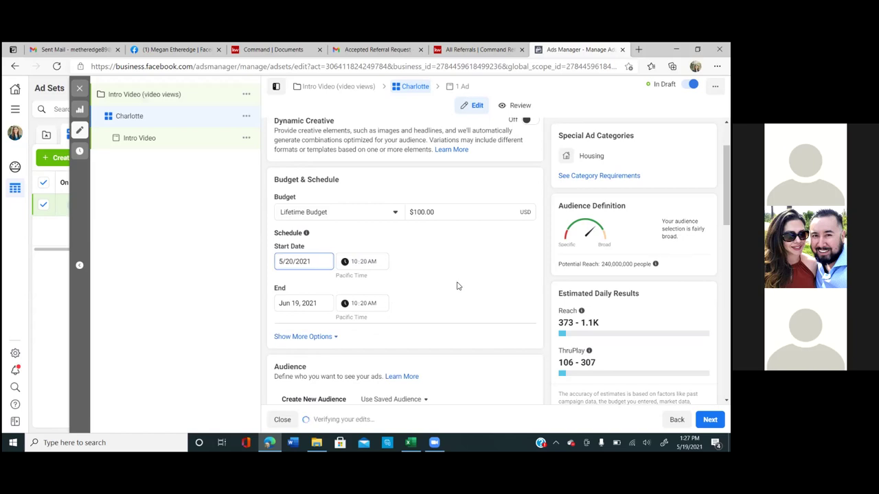
pyautogui.click(366, 263)
pyautogui.press('BackSpace')
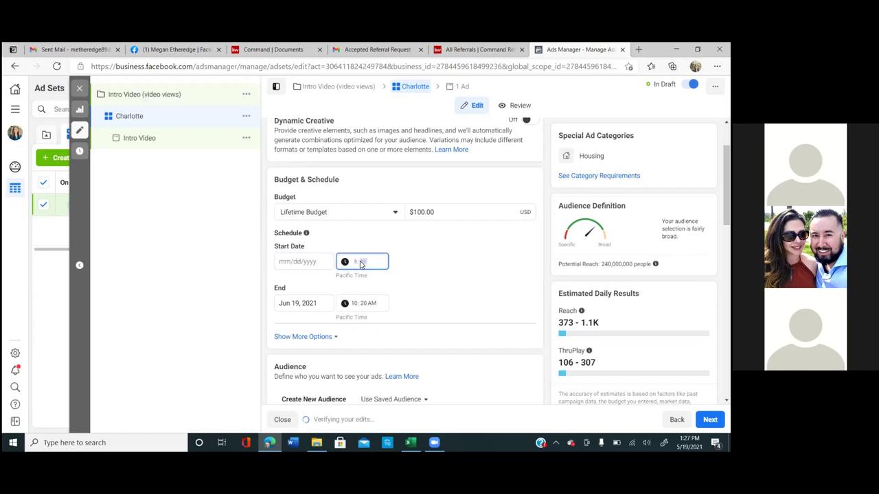
pyautogui.write('00 AM')
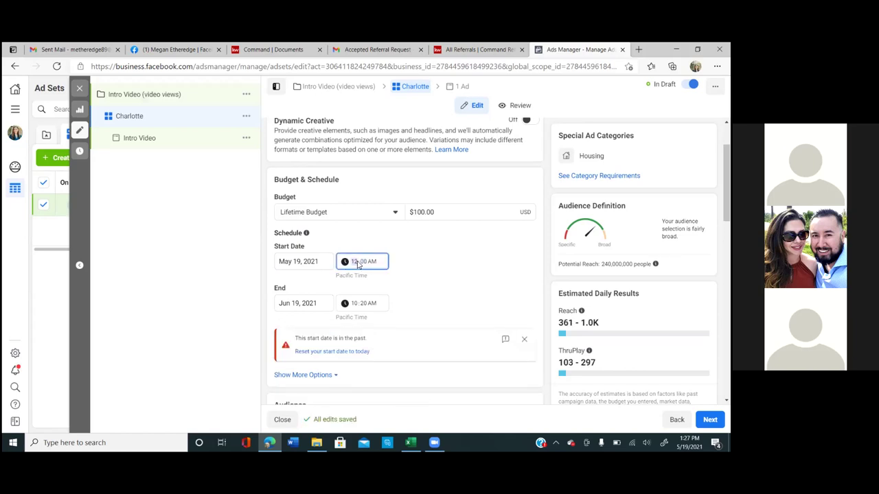
# Change the end date to June 20, 2021, keeping the 3:00 AM time.
pyautogui.click(299, 262)
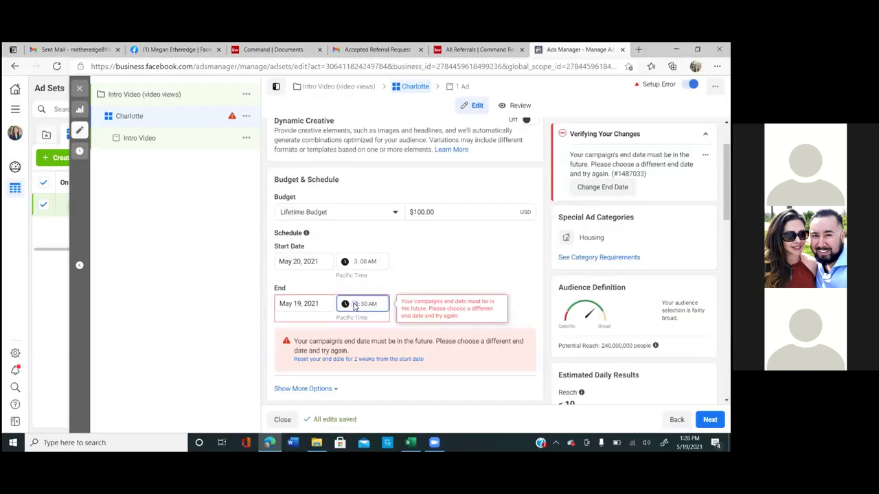
pyautogui.click(354, 307)
pyautogui.click(322, 305)
pyautogui.click(378, 325)
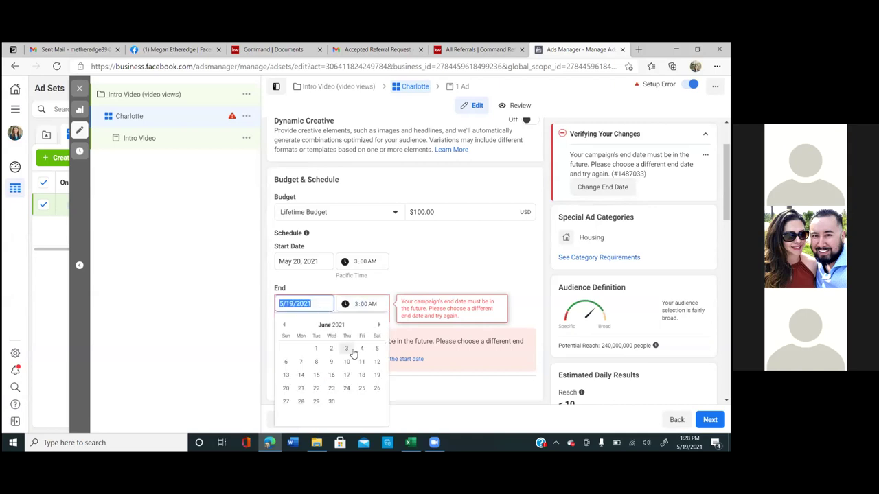
pyautogui.click(285, 389)
pyautogui.click(471, 272)
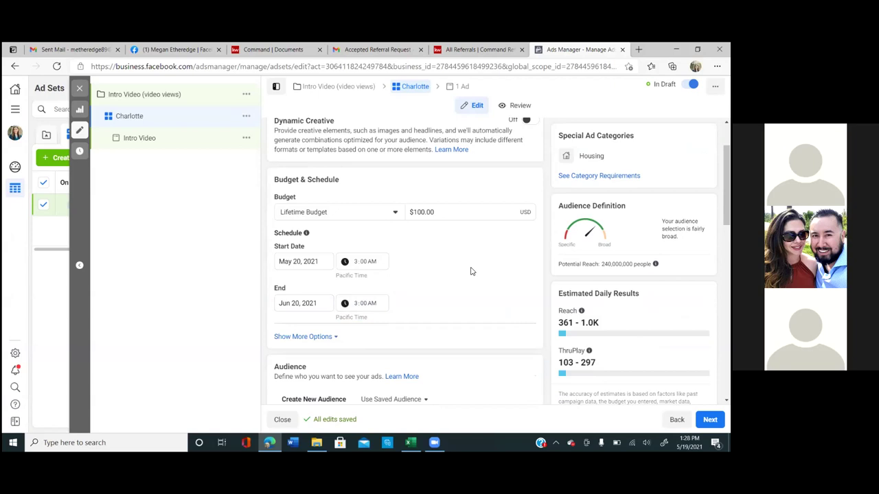
# Scroll down to the Charlotte ad set's Audience section showing United States, ages 18 to 65+.
pyautogui.scroll(-2, 471, 271)
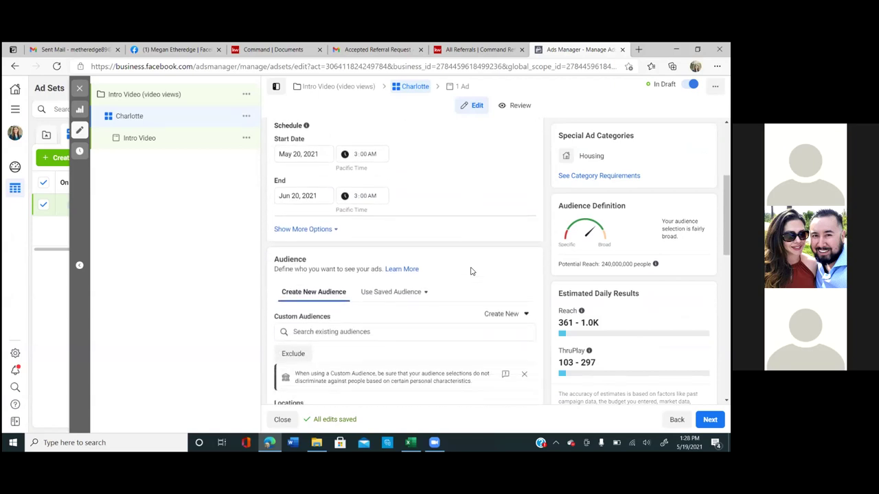
pyautogui.scroll(-1, 471, 271)
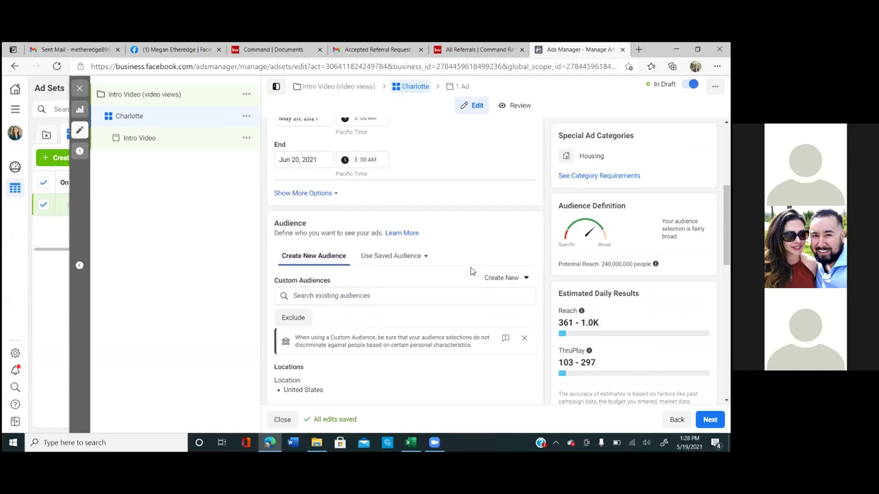
pyautogui.scroll(-1, 471, 271)
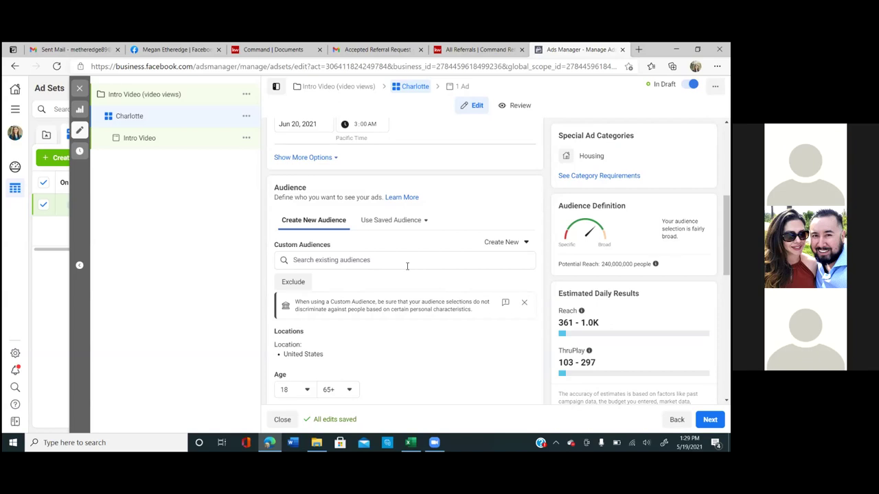
# List the saved custom audiences Intro Video (20), Buyer Leads and Webpage Visitors, dismissing the Windows scan notification.
pyautogui.click(337, 265)
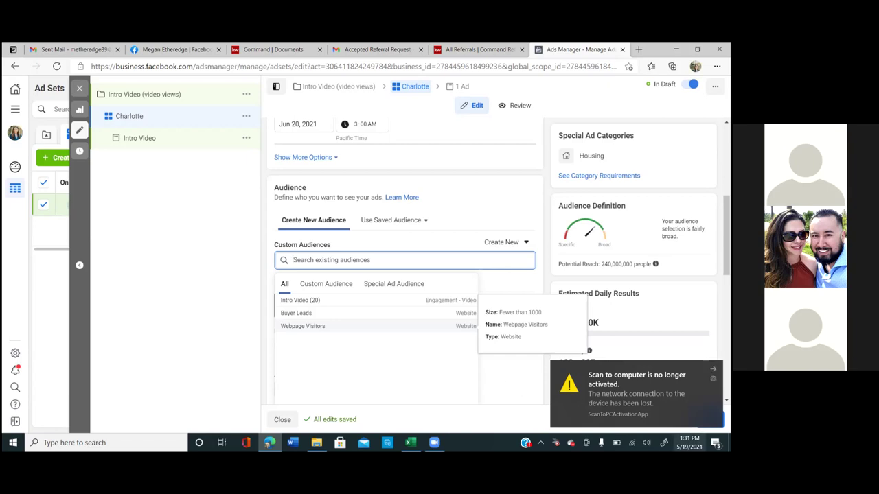
pyautogui.click(580, 364)
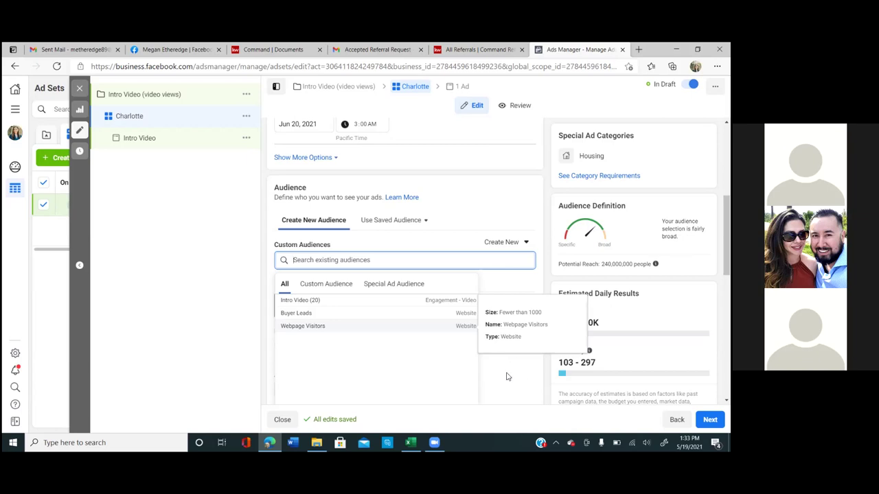
# Close the custom audience list and open the 'Your Free Seller Guide' landing page from the Enspired Clients bookmarks.
pyautogui.click(270, 297)
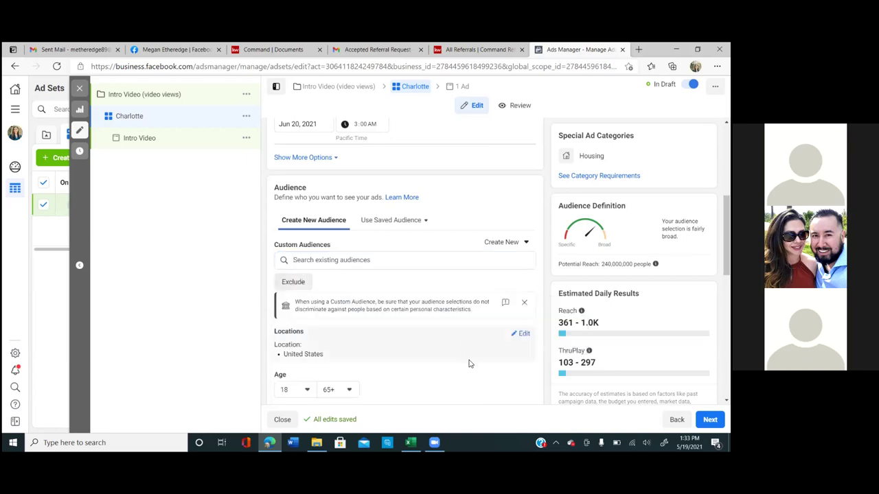
pyautogui.scroll(-1, 483, 380)
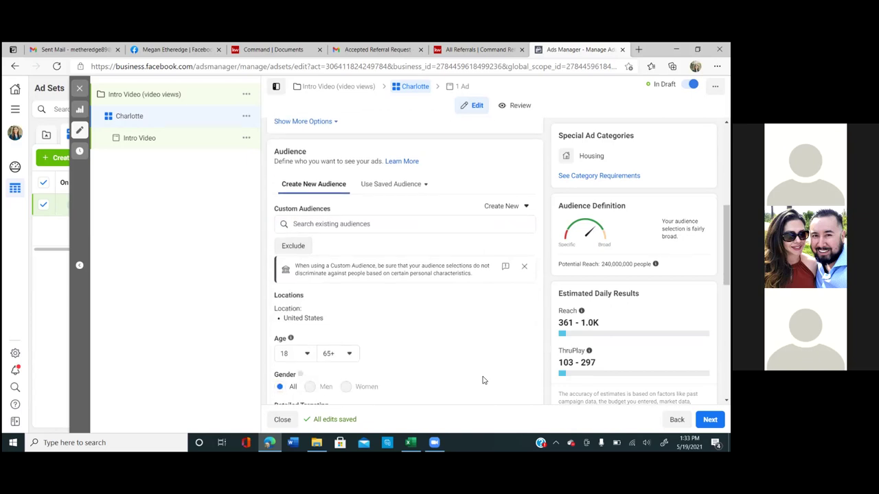
pyautogui.scroll(-1, 482, 381)
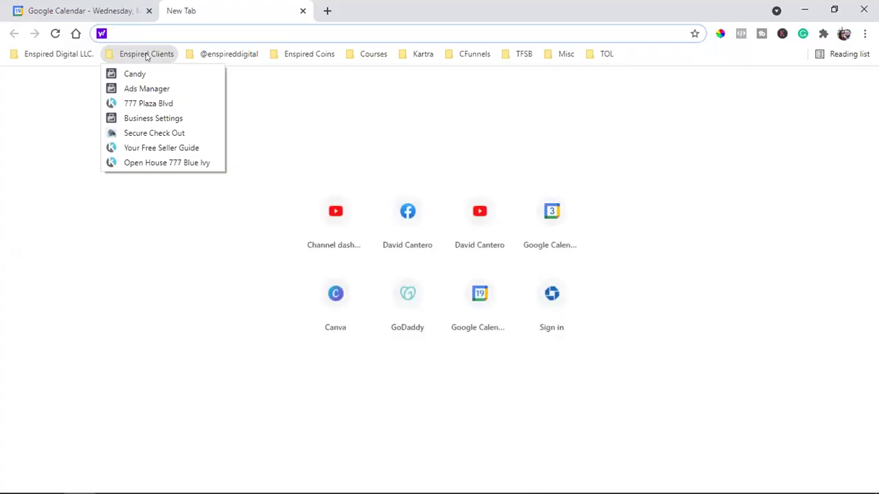
pyautogui.click(145, 150)
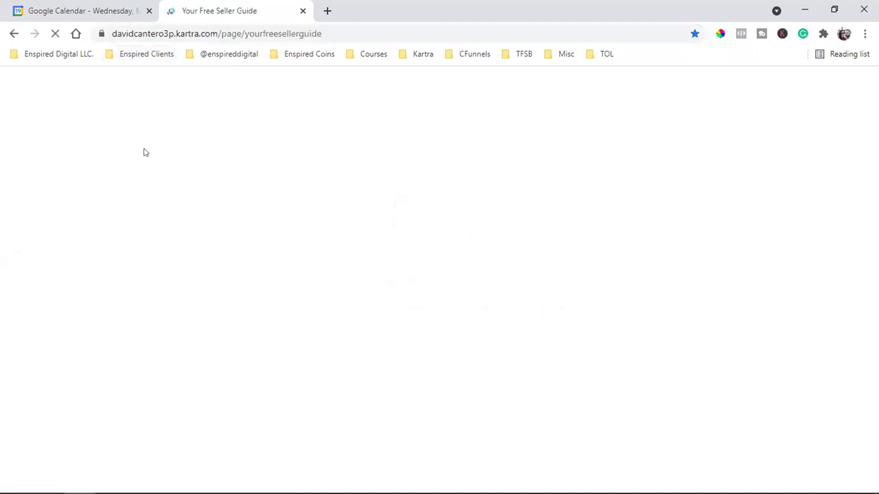
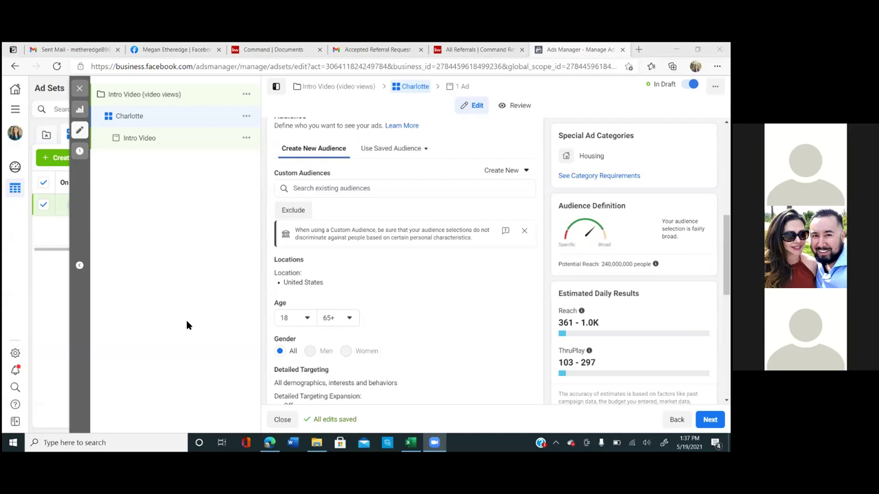
# Show the custom audience Exclude field without excluding any audience, then open the location editor.
pyautogui.click(295, 210)
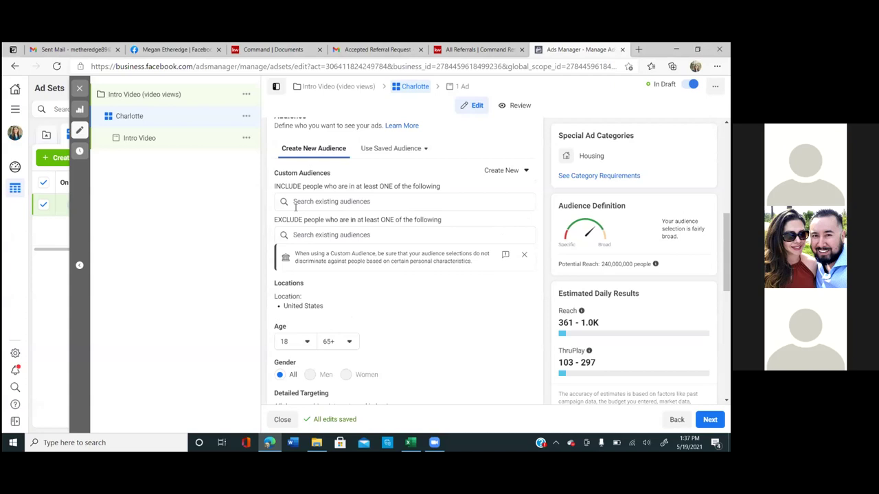
pyautogui.click(313, 235)
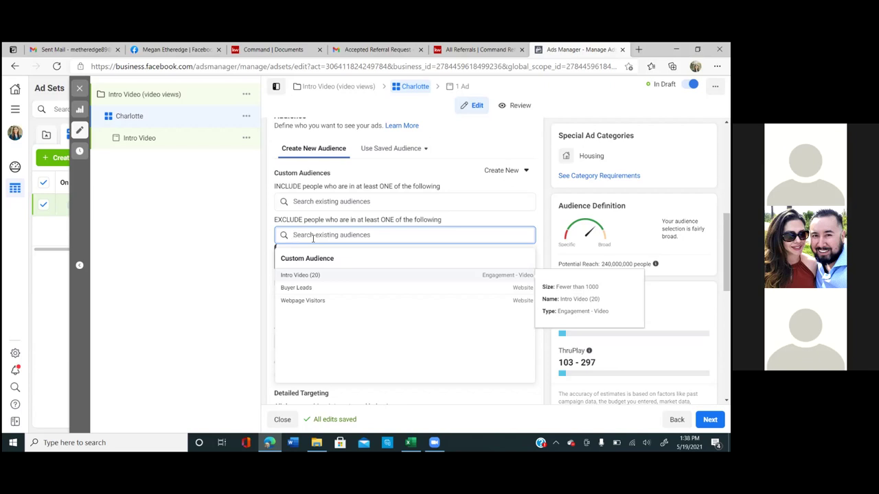
pyautogui.click(270, 270)
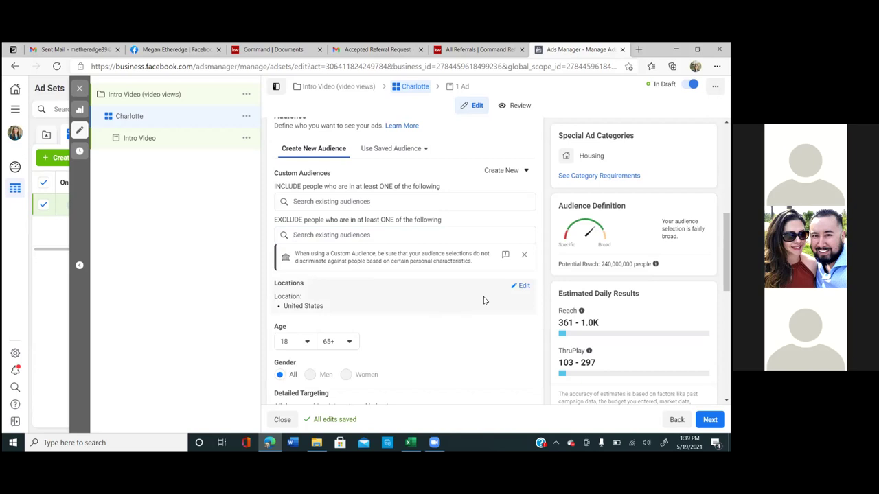
pyautogui.click(522, 287)
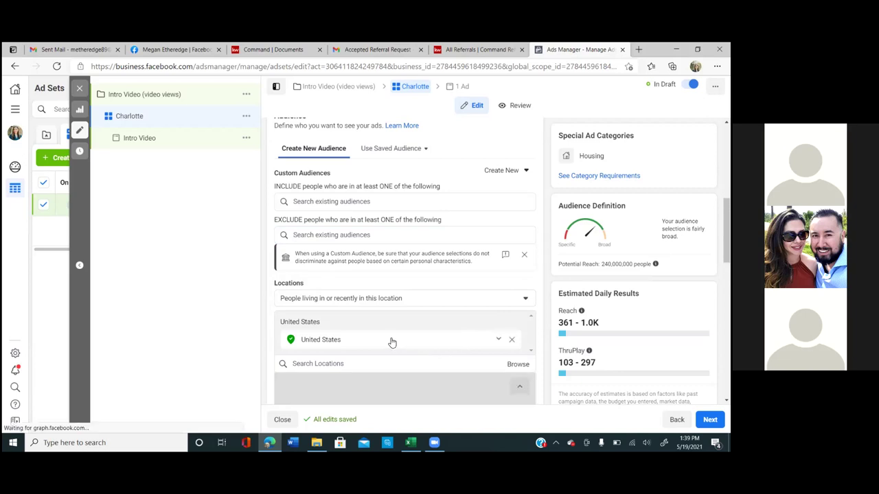
# Remove United States and add a Charlotte street address as the location, 15-mile radius.
pyautogui.click(499, 340)
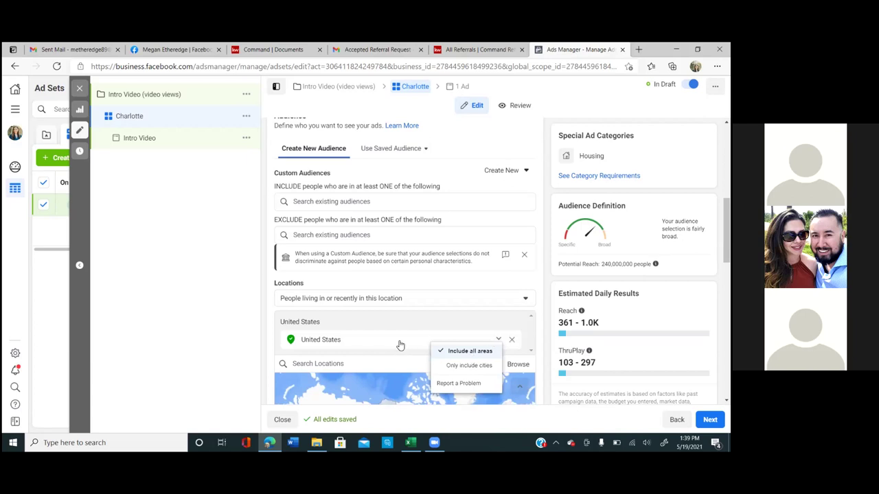
pyautogui.click(400, 346)
pyautogui.click(512, 342)
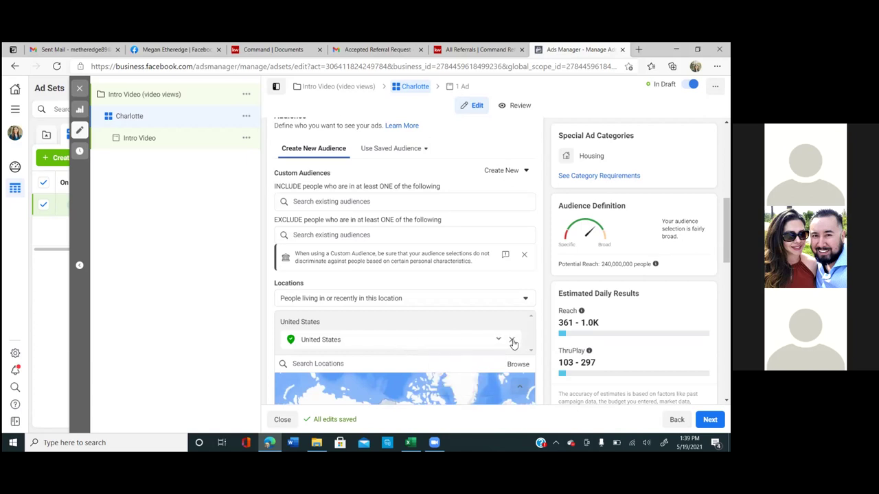
pyautogui.click(422, 350)
pyautogui.write('Charl')
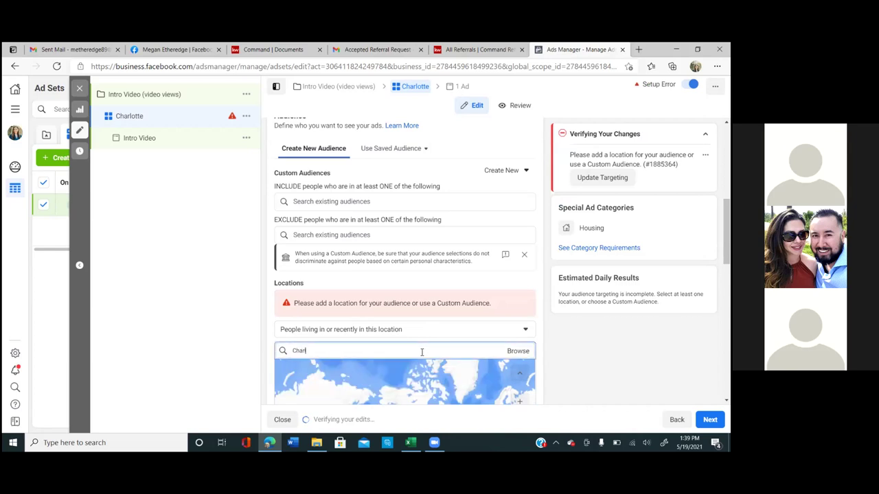
pyautogui.write('otte,')
pyautogui.press('BackSpace')
pyautogui.press('BackSpace')
pyautogui.press('BackSpace')
pyautogui.press('BackSpace')
pyautogui.press('BackSpace')
pyautogui.press('BackSpace')
pyautogui.press('BackSpace')
pyautogui.press('BackSpace')
pyautogui.press('BackSpace')
pyautogui.press('BackSpace')
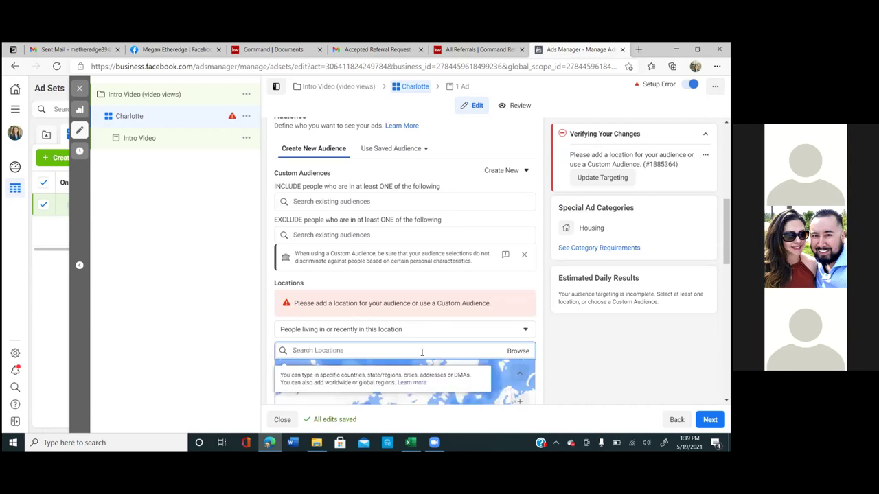
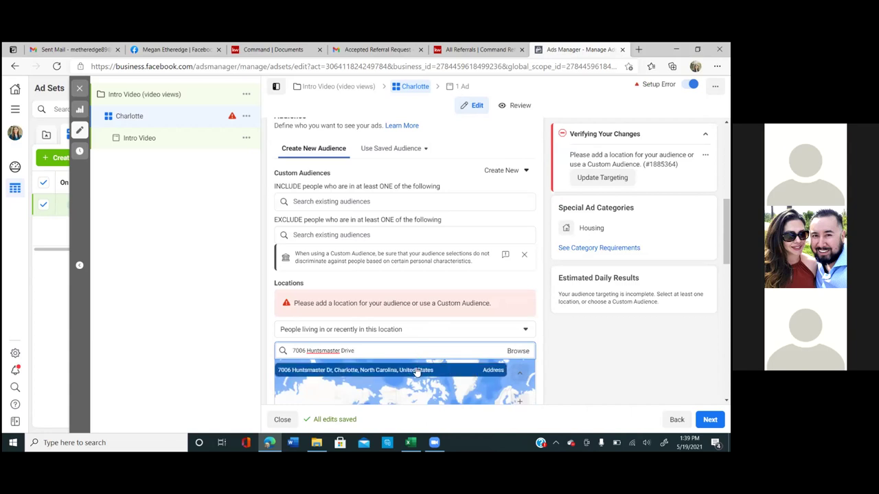
pyautogui.click(417, 371)
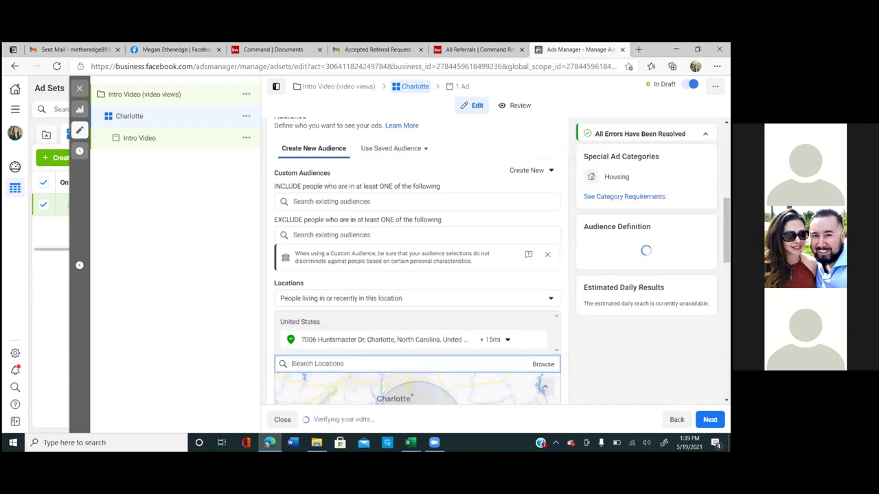
pyautogui.scroll(-3, 438, 351)
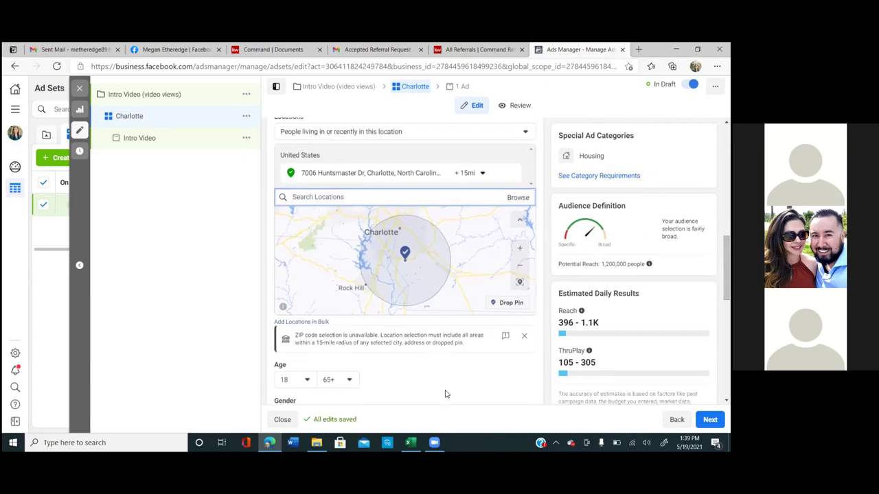
# Nudge the address radius to 16 miles, then enter 20 in the miles field.
pyautogui.click(483, 173)
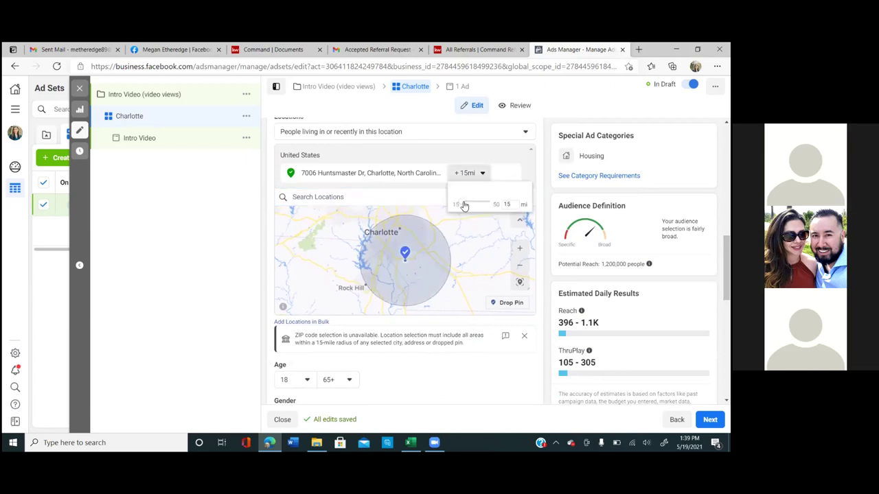
pyautogui.moveTo(463, 206); pyautogui.dragTo(467, 205)
pyautogui.click(485, 204)
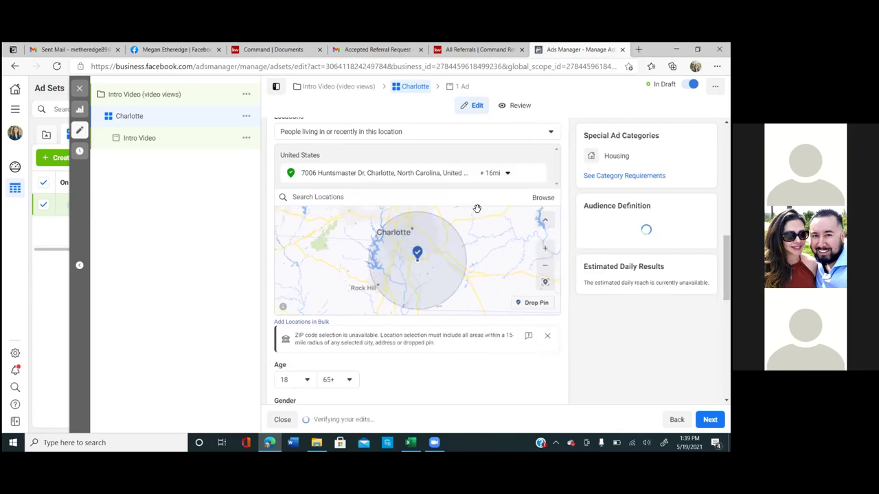
pyautogui.click(482, 175)
pyautogui.doubleClick(511, 204)
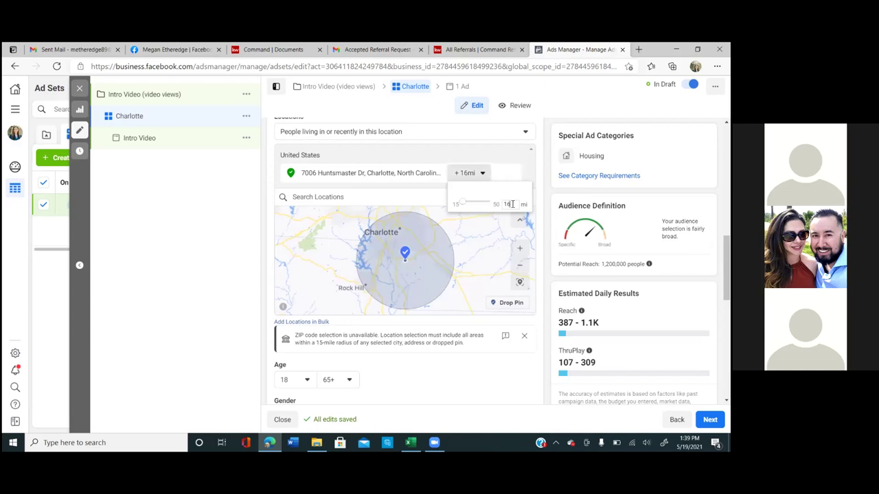
pyautogui.press('BackSpace')
pyautogui.write('20')
pyautogui.click(502, 368)
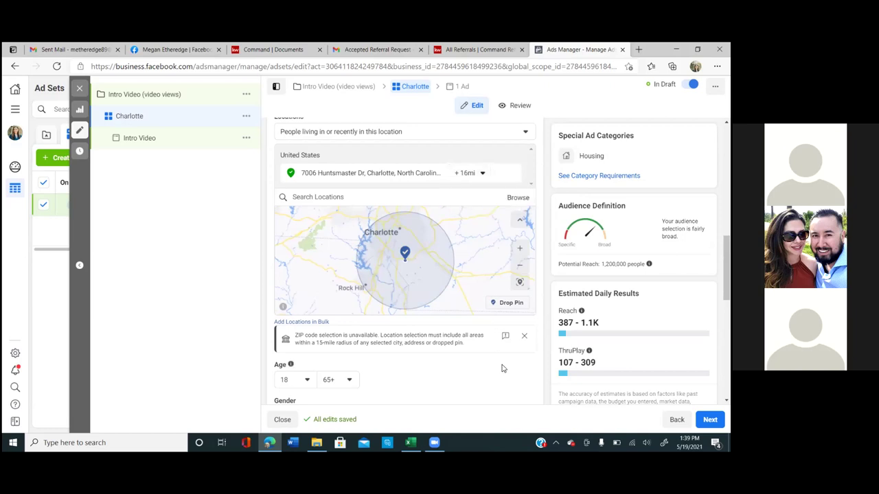
# Re-enter 20 miles as the Charlotte address radius and apply it.
pyautogui.click(481, 175)
pyautogui.click(515, 203)
pyautogui.press('BackSpace')
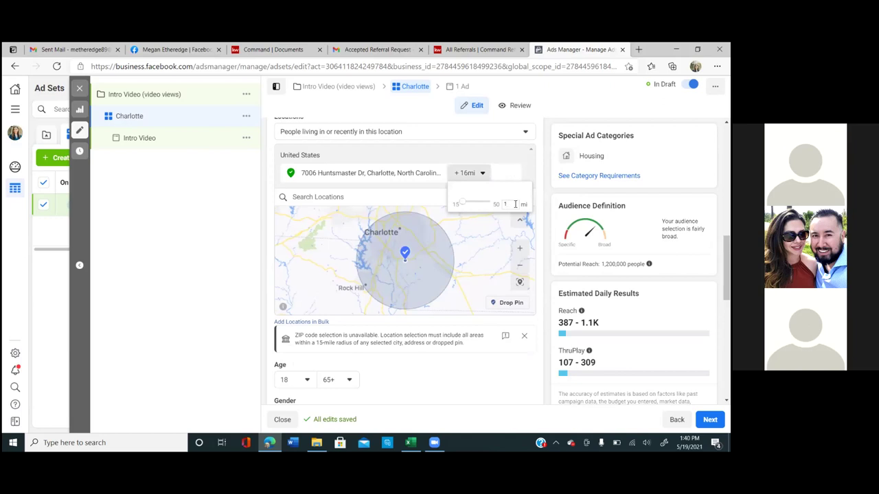
pyautogui.write('20')
pyautogui.press('Return')
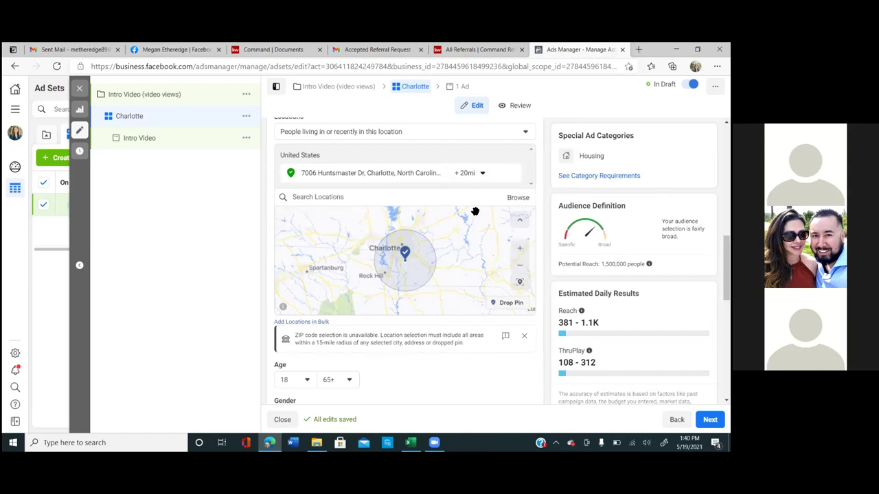
pyautogui.click(491, 135)
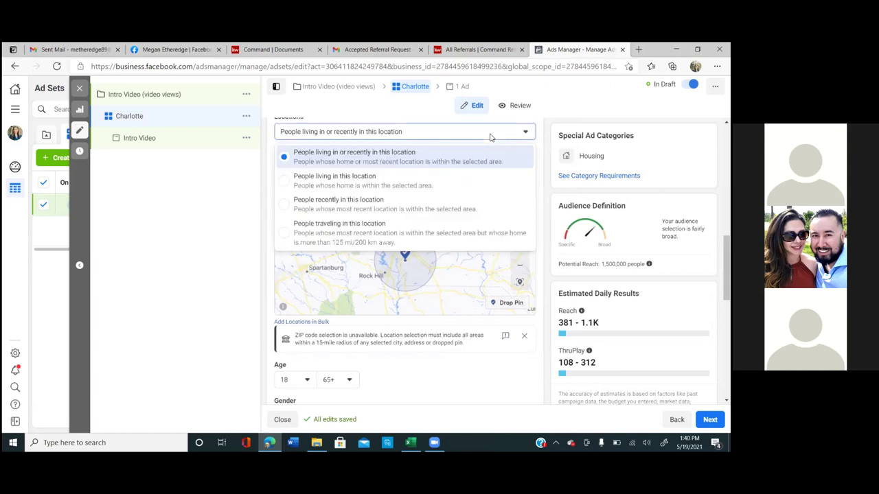
# Choose 'People living in this location' and check the 20-mile Charlotte circle on the map.
pyautogui.click(402, 189)
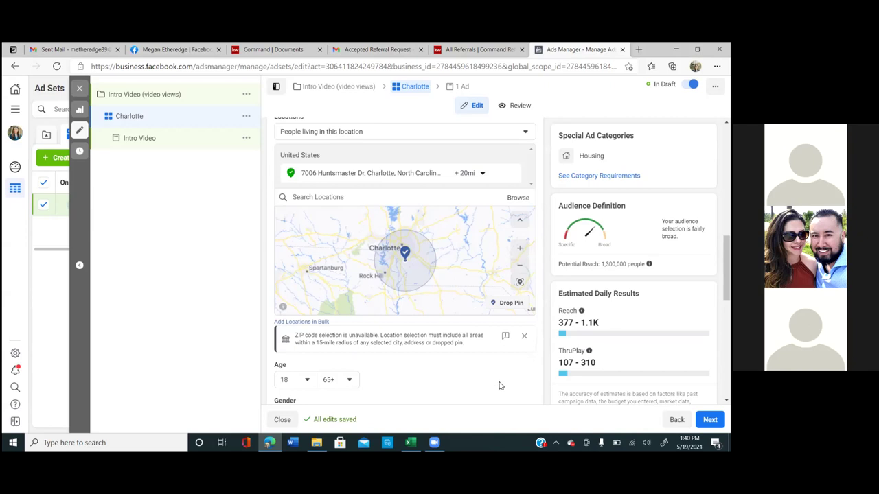
pyautogui.click(519, 248)
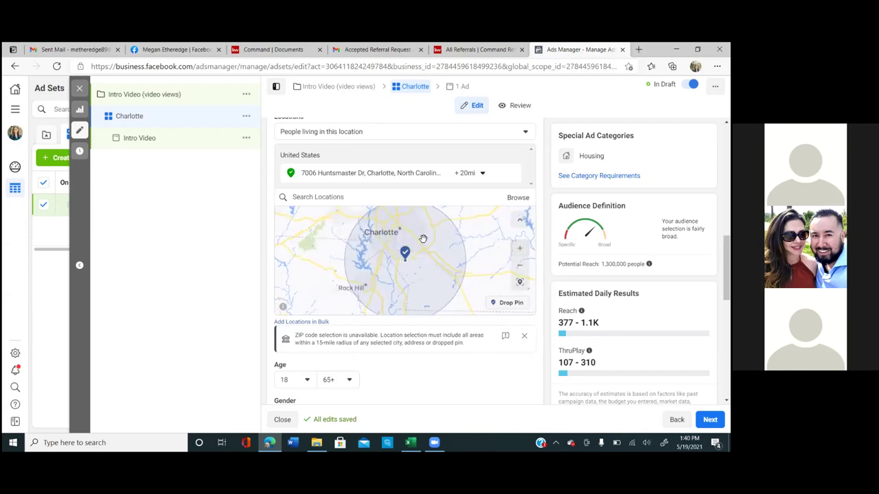
pyautogui.moveTo(426, 259); pyautogui.dragTo(431, 269)
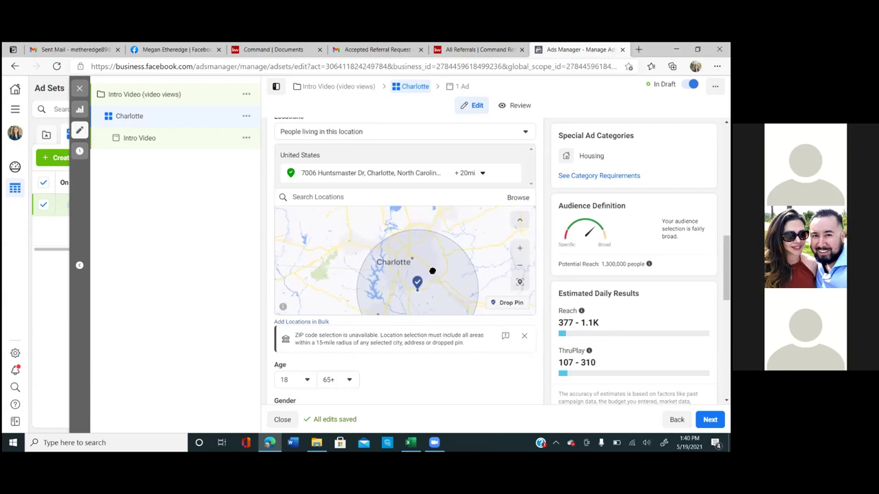
pyautogui.click(520, 248)
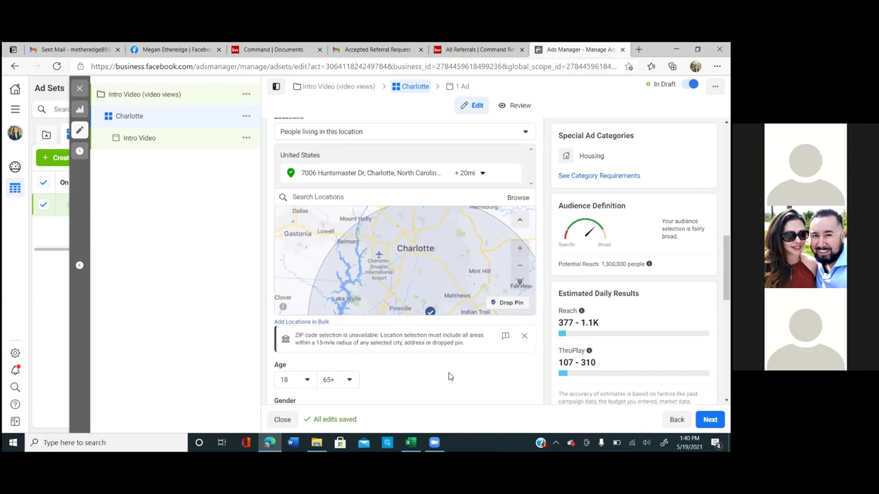
pyautogui.click(521, 268)
pyautogui.click(521, 268)
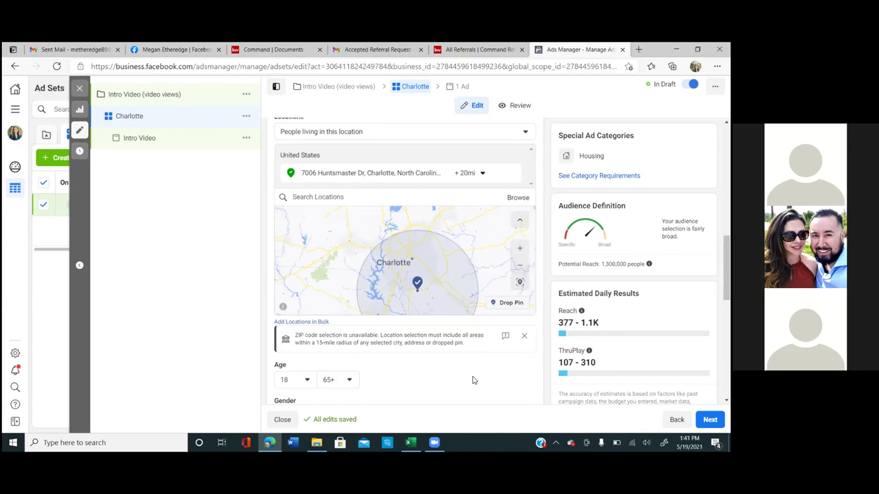
pyautogui.scroll(-3, 472, 380)
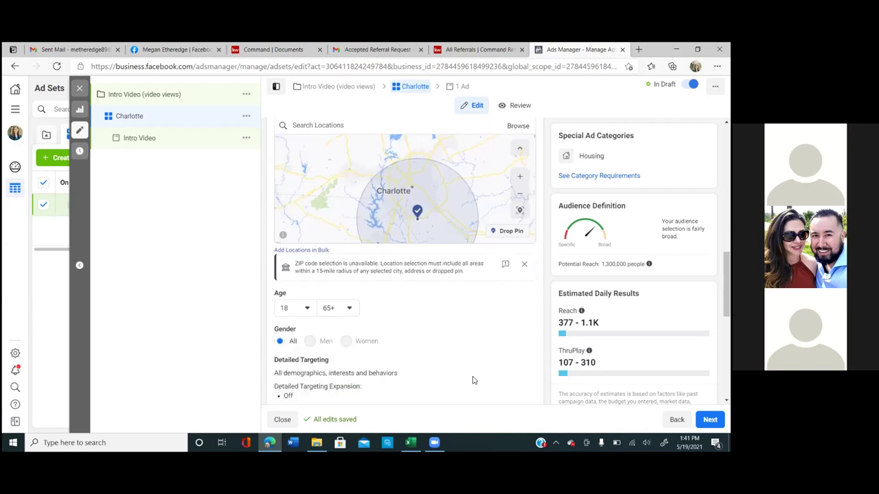
pyautogui.scroll(-1, 472, 381)
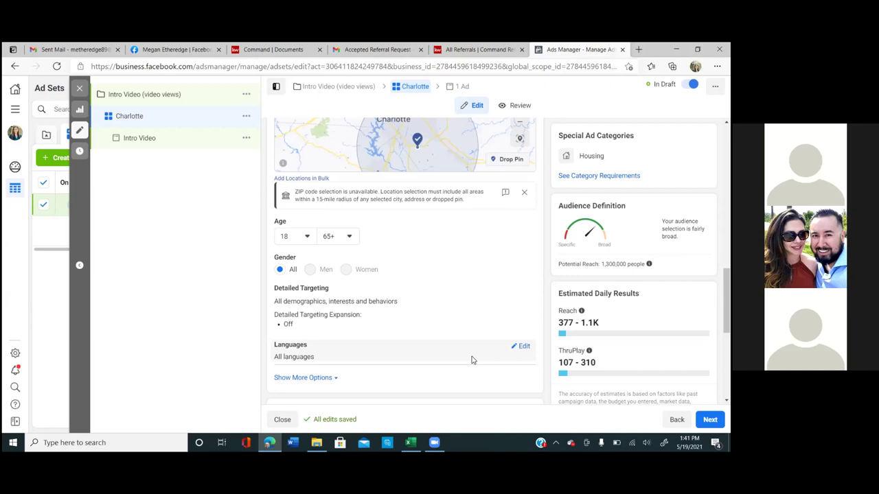
pyautogui.scroll(-1, 472, 360)
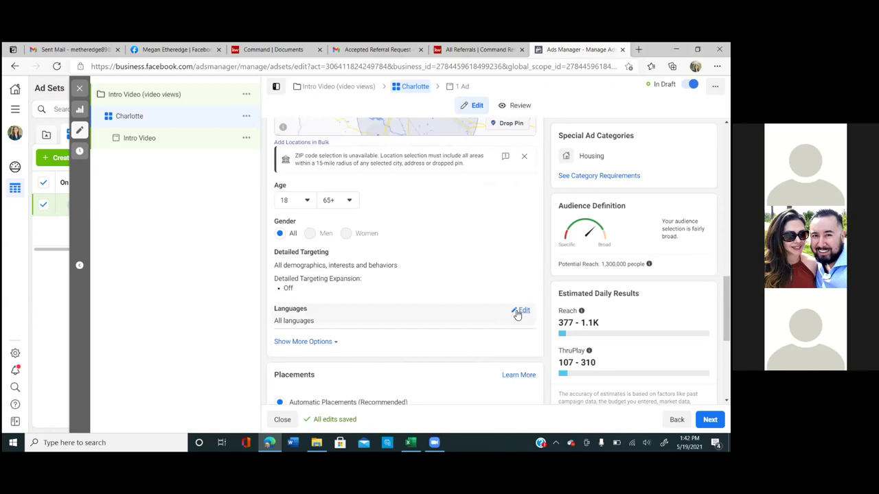
# Add English (All) as the ad set's language, then continue to the Intro Video ad.
pyautogui.click(518, 313)
pyautogui.click(467, 325)
pyautogui.write('Engli')
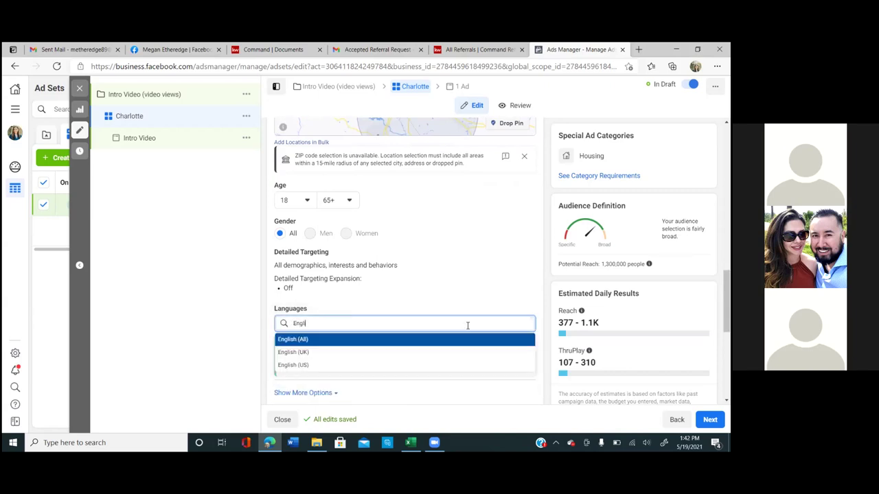
pyautogui.click(316, 340)
pyautogui.scroll(-1, 497, 303)
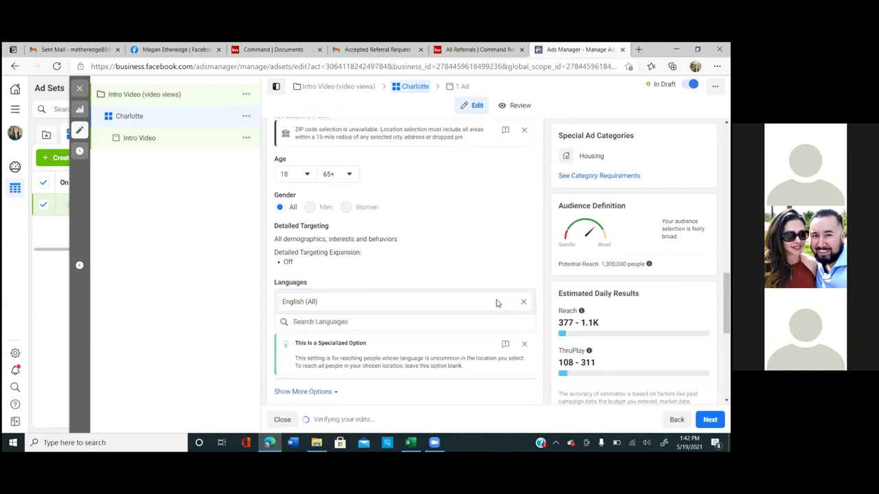
pyautogui.scroll(-1, 497, 303)
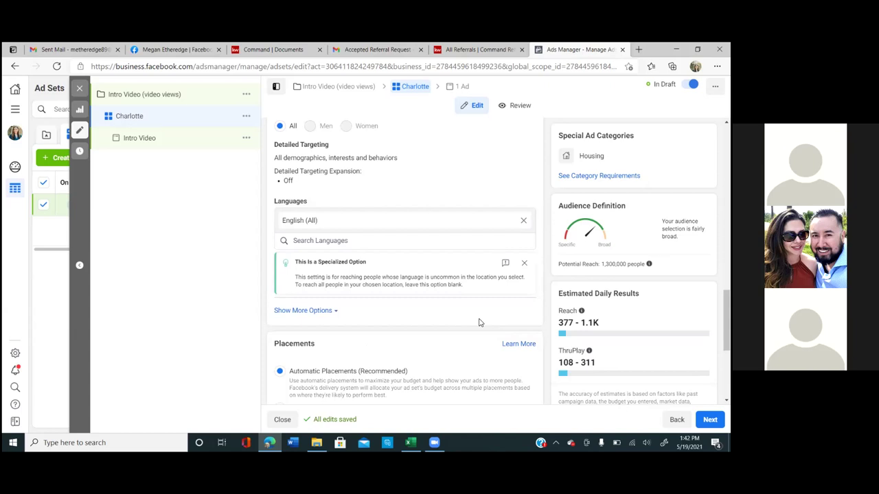
pyautogui.scroll(-1, 479, 323)
pyautogui.scroll(-1, 478, 323)
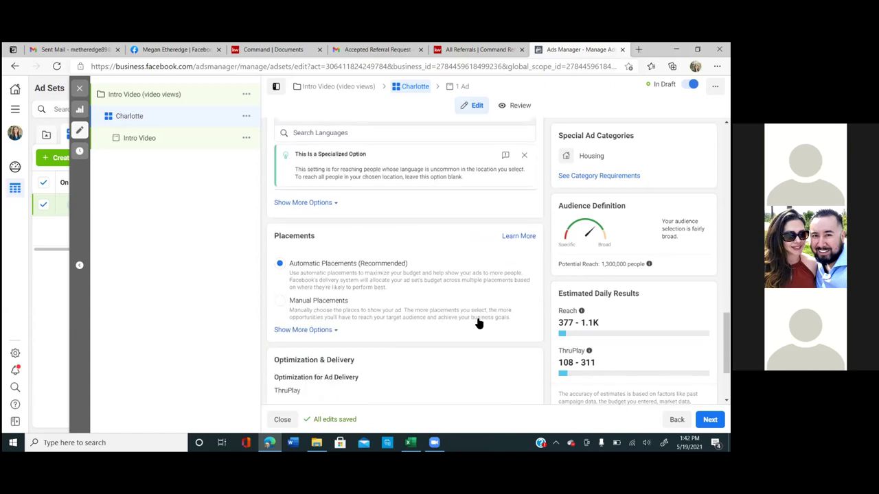
pyautogui.scroll(-1, 478, 324)
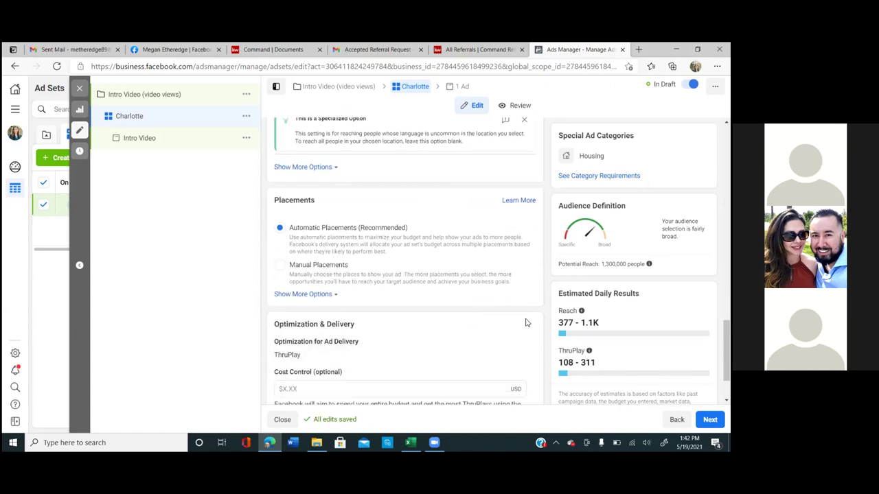
pyautogui.scroll(-1, 529, 320)
pyautogui.scroll(-1, 530, 319)
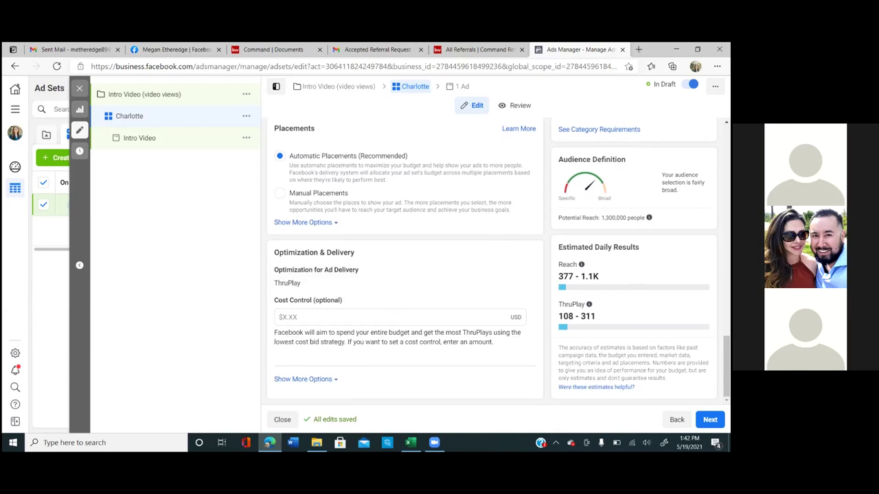
pyautogui.click(710, 419)
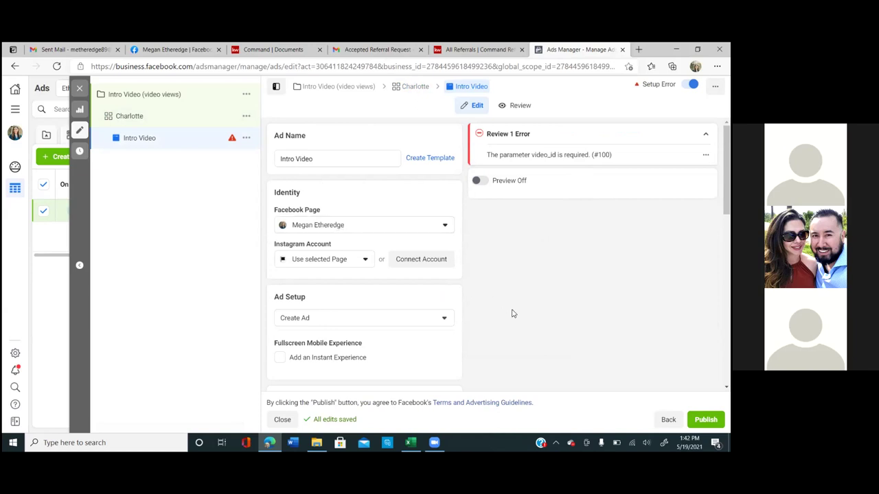
# Attempt connecting an Instagram account, find it already connected, and go back to the Charlotte ad set.
pyautogui.click(352, 265)
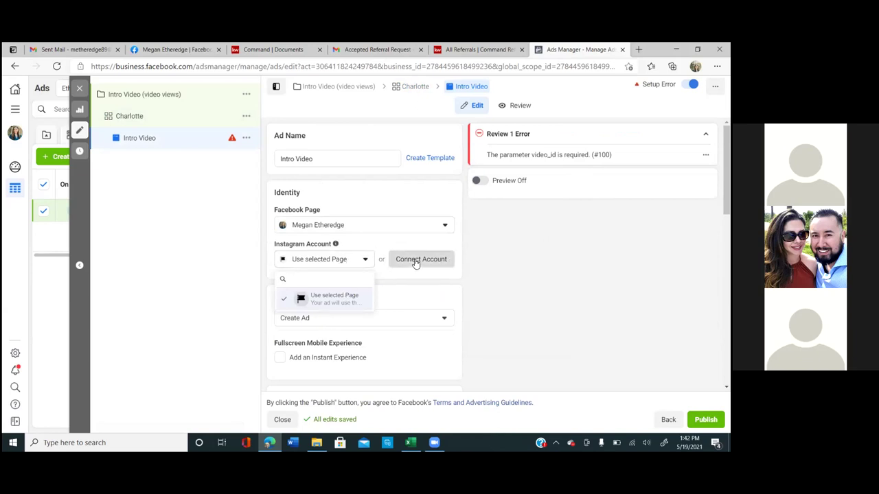
pyautogui.click(416, 261)
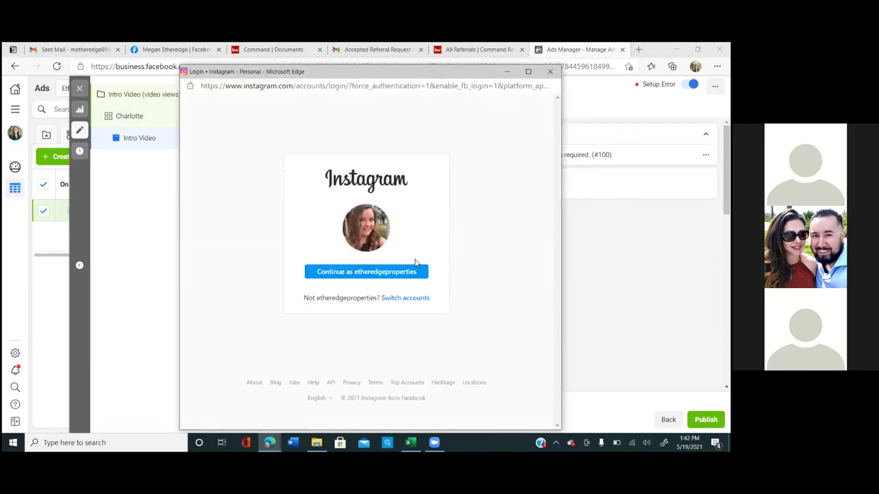
pyautogui.click(393, 275)
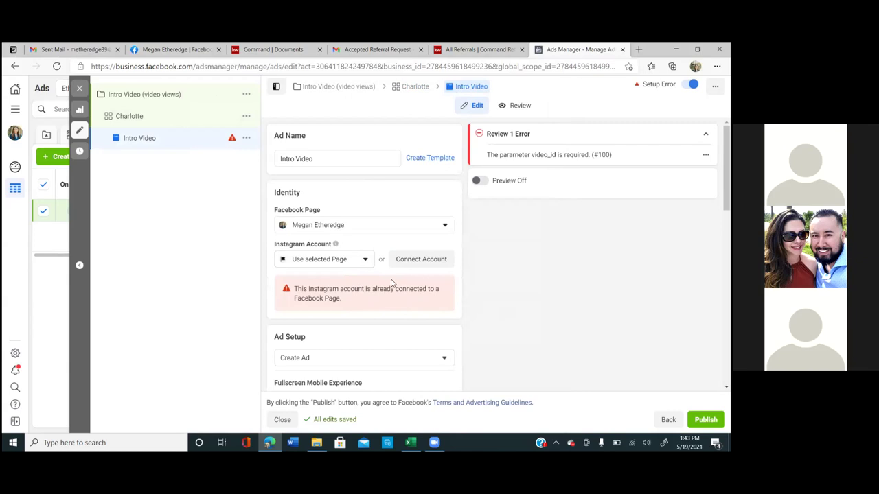
pyautogui.click(357, 263)
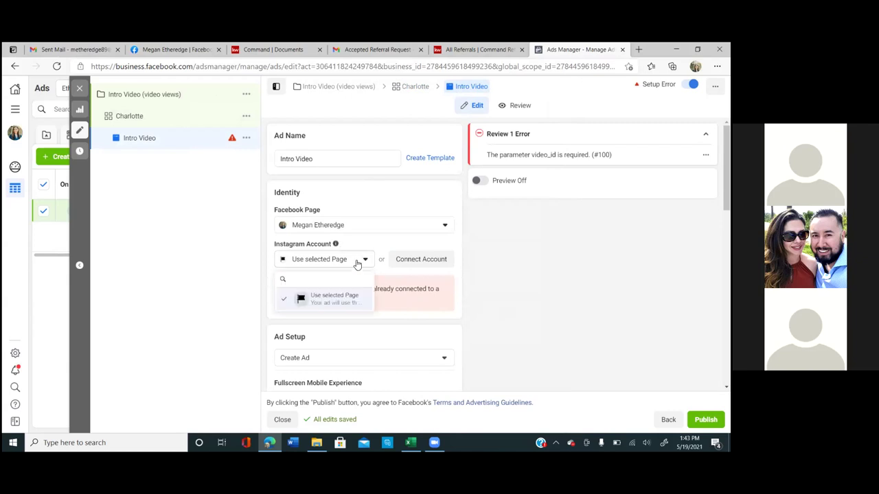
pyautogui.click(518, 311)
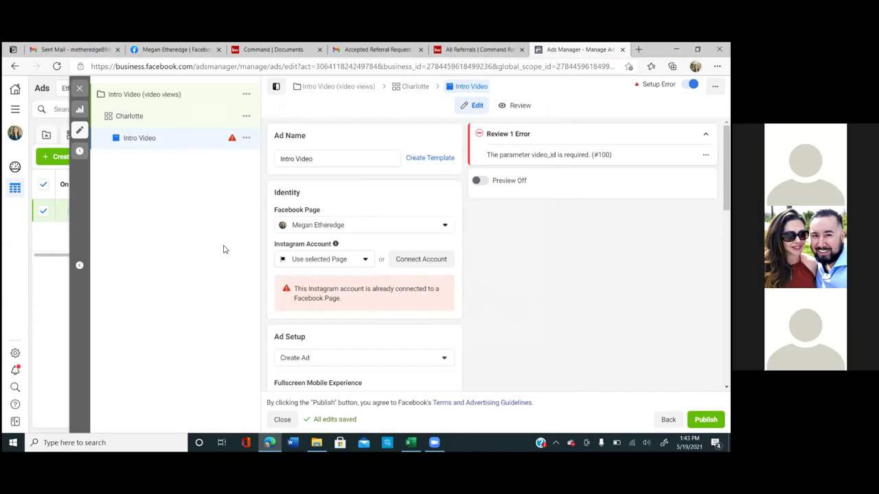
pyautogui.click(546, 311)
pyautogui.click(135, 121)
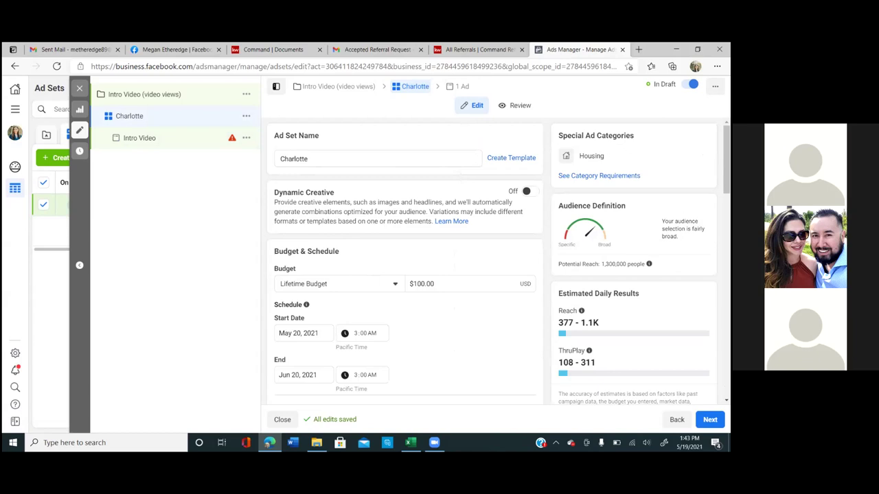
# Try Manual Placements, revert to Automatic Placements, and proceed to the Intro Video ad.
pyautogui.scroll(-6, 405, 261)
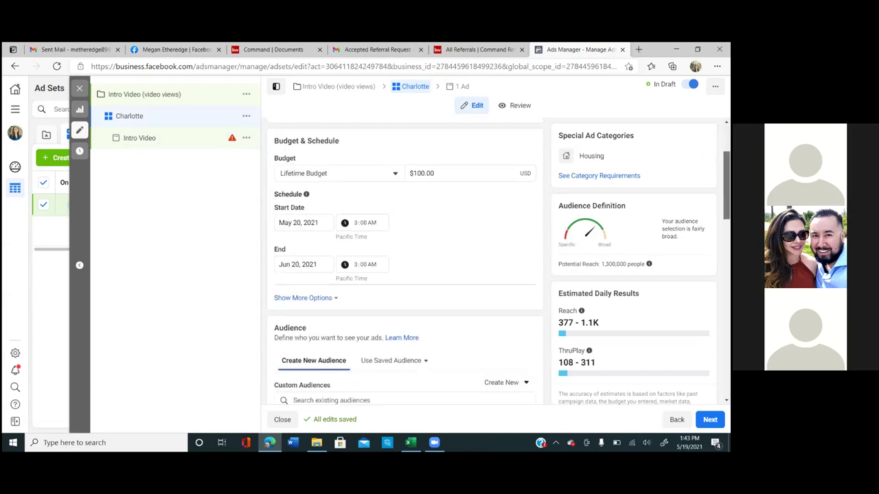
pyautogui.scroll(-5, 405, 261)
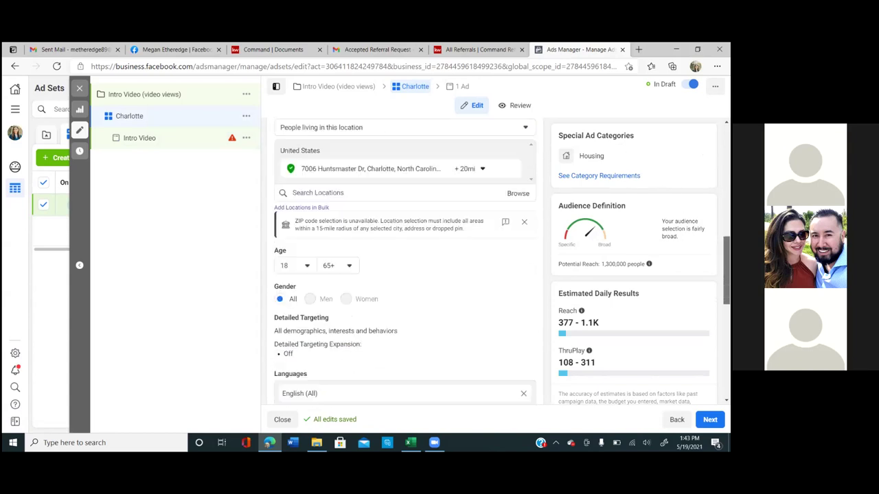
pyautogui.scroll(-3, 405, 261)
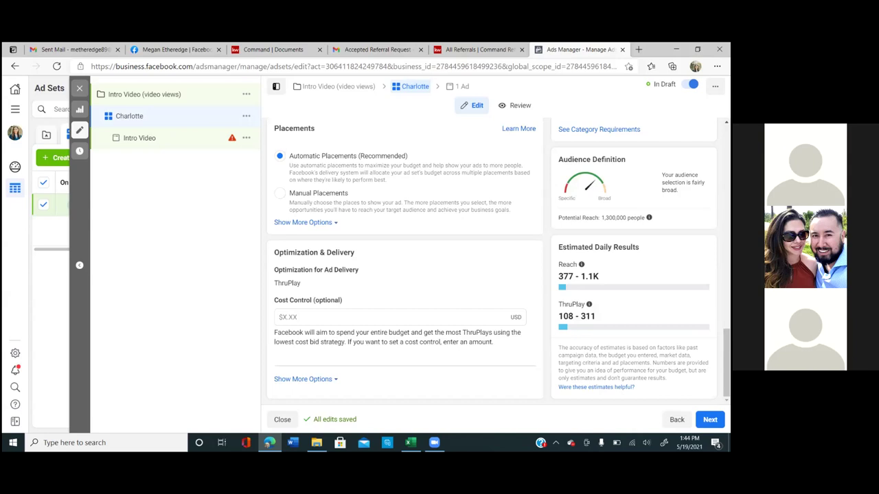
pyautogui.click(280, 197)
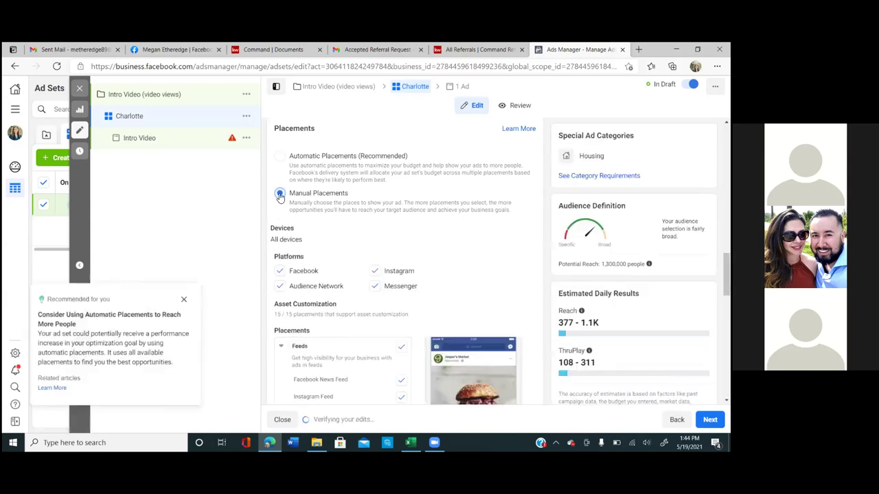
pyautogui.click(184, 299)
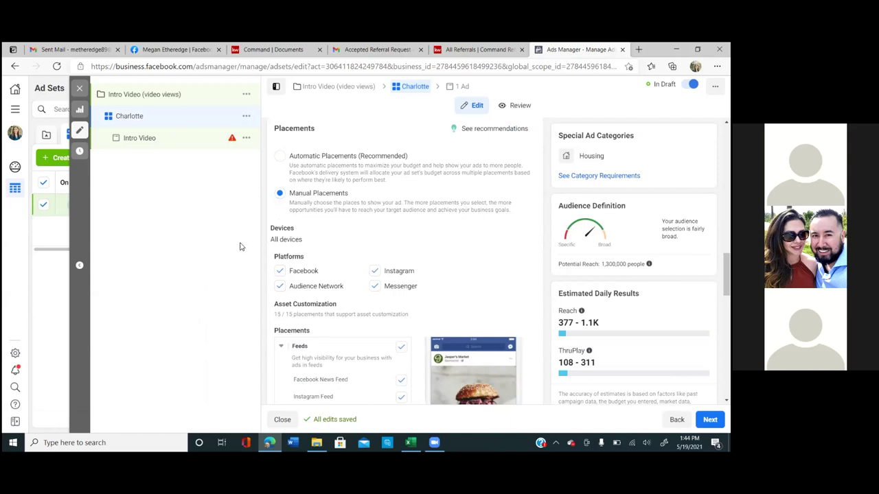
pyautogui.click(280, 157)
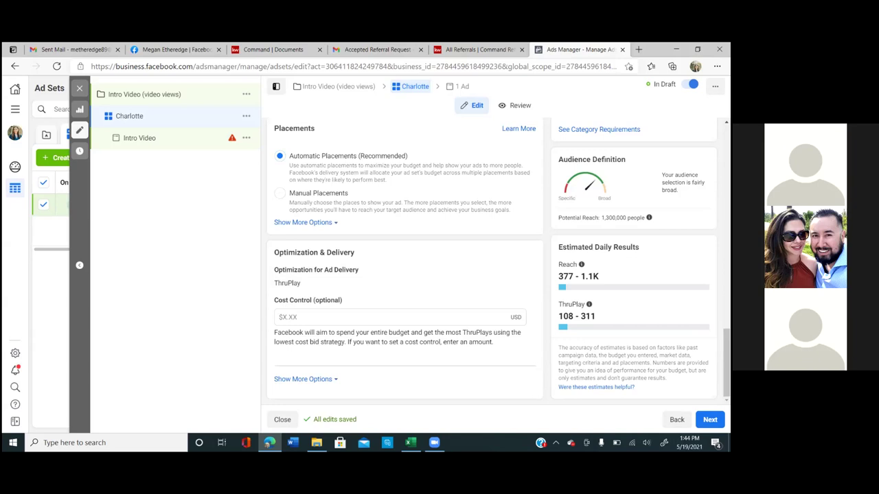
pyautogui.click(710, 420)
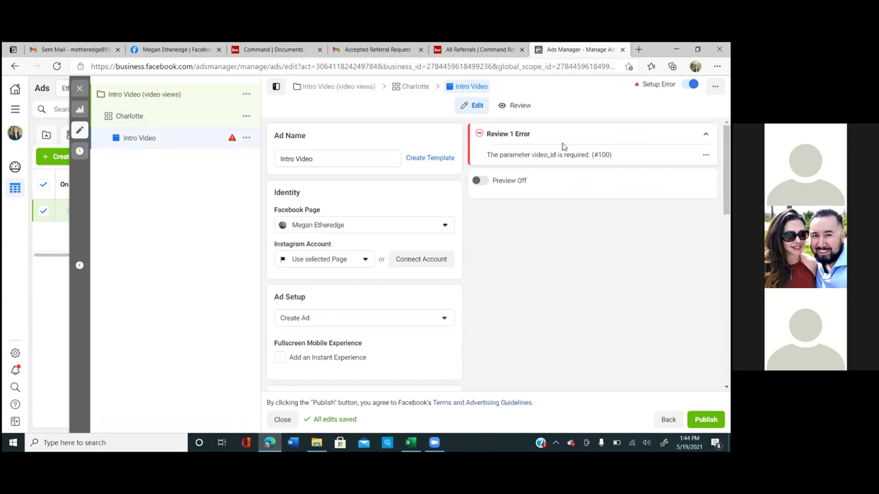
# Set the ad setup to Use Existing Post and bring up the Select Post list.
pyautogui.click(403, 319)
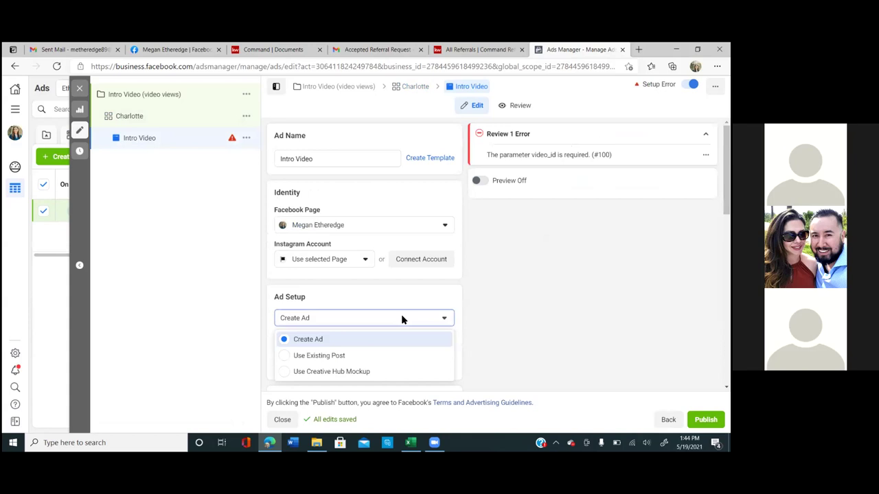
pyautogui.click(284, 356)
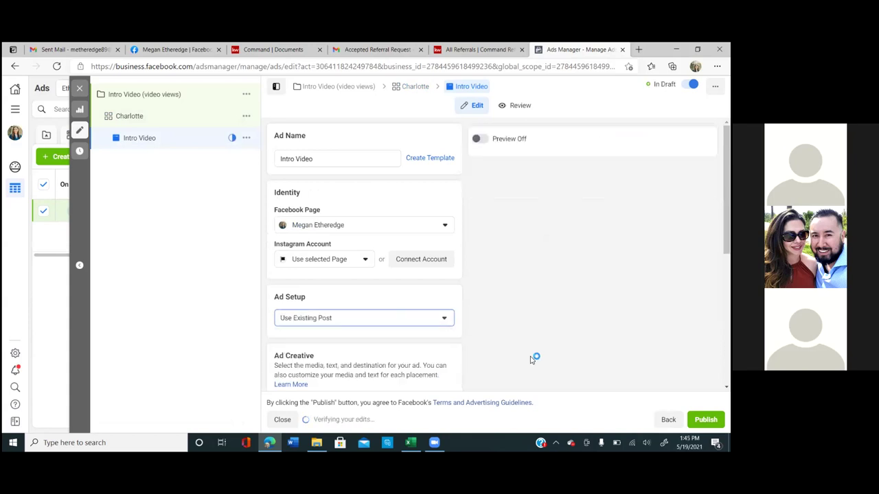
pyautogui.scroll(-3, 364, 275)
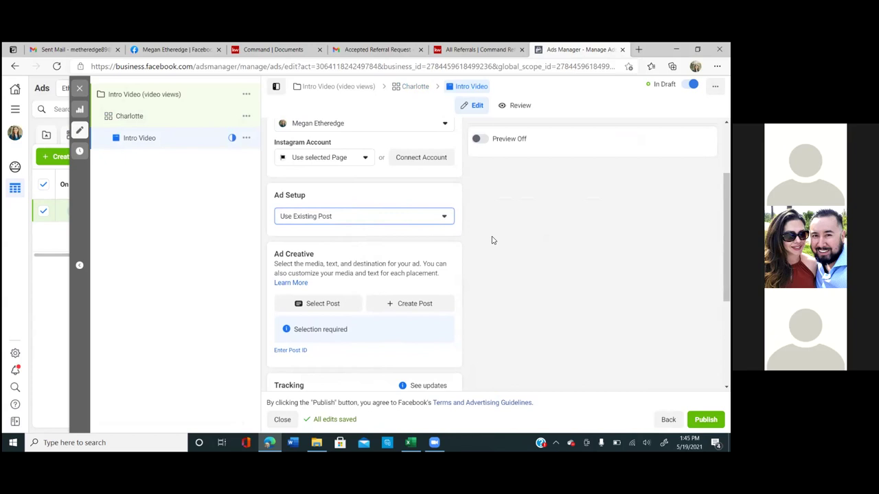
pyautogui.click(321, 307)
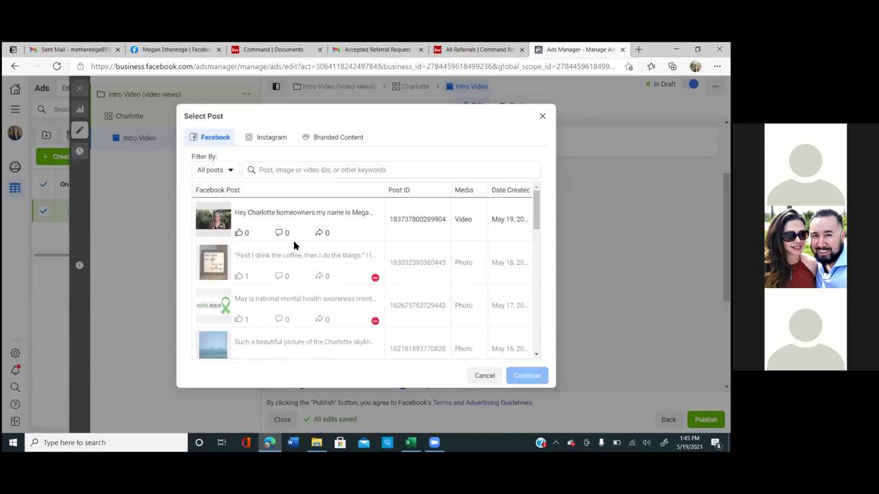
# Choose the May 19, 2021 'Hey Charlotte homeowners' video post as the ad's creative.
pyautogui.click(332, 224)
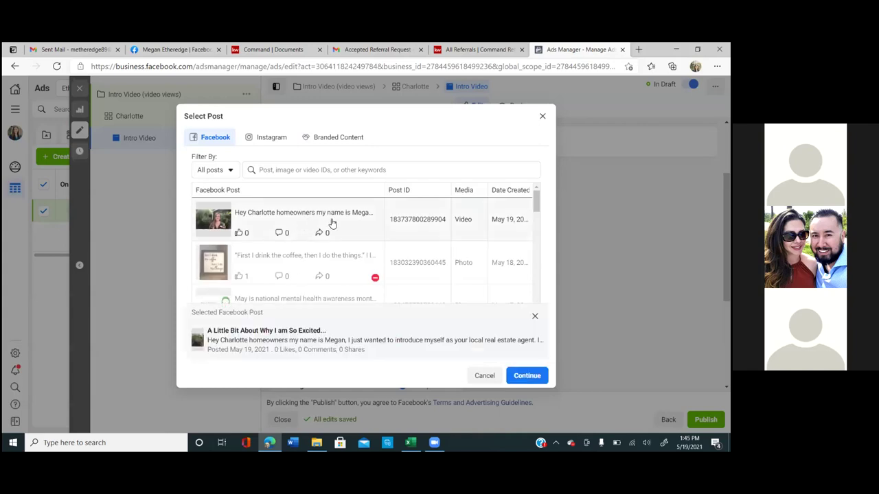
pyautogui.click(527, 376)
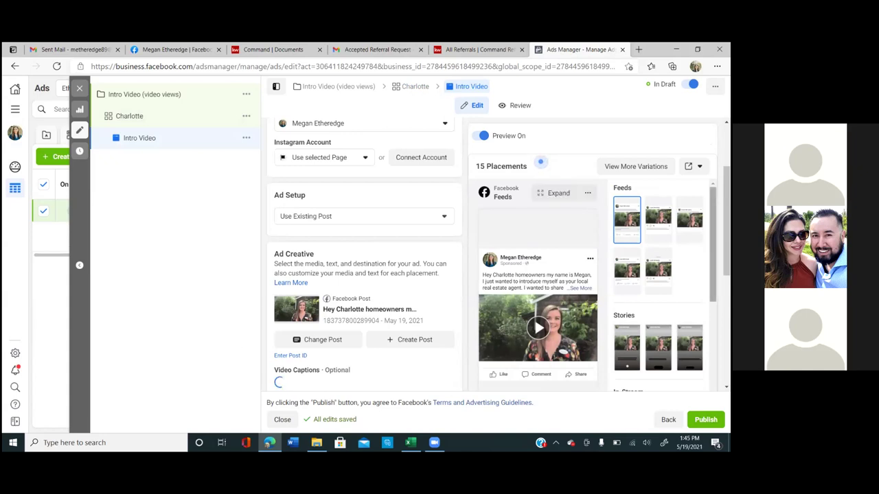
pyautogui.scroll(-2, 364, 261)
pyautogui.scroll(-3, 364, 261)
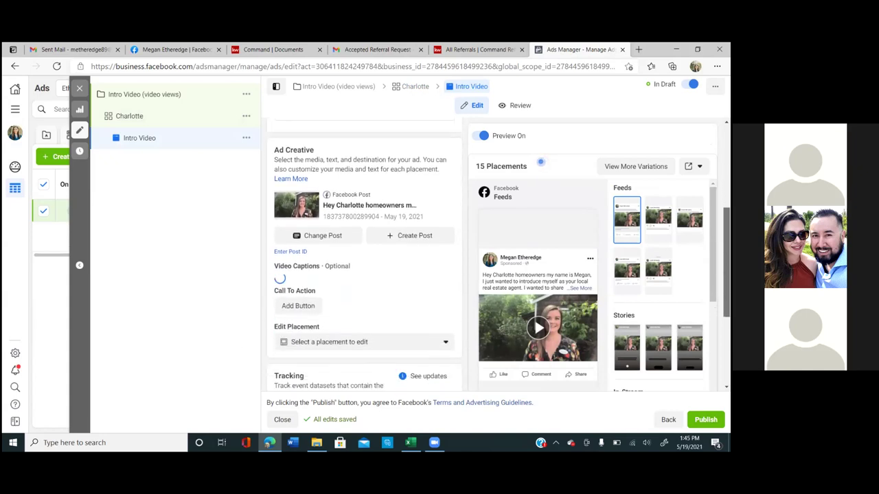
pyautogui.scroll(-1, 364, 260)
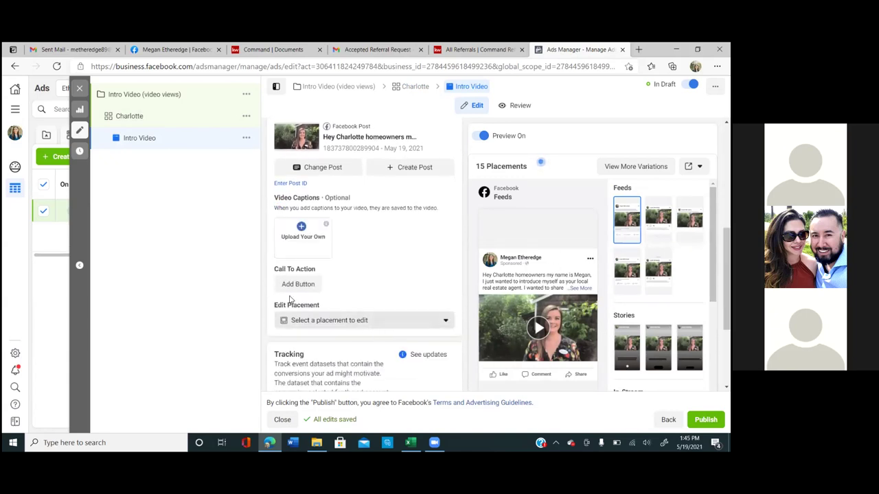
# Switch the post's call to action from Learn More to Send Message and update the post.
pyautogui.click(290, 288)
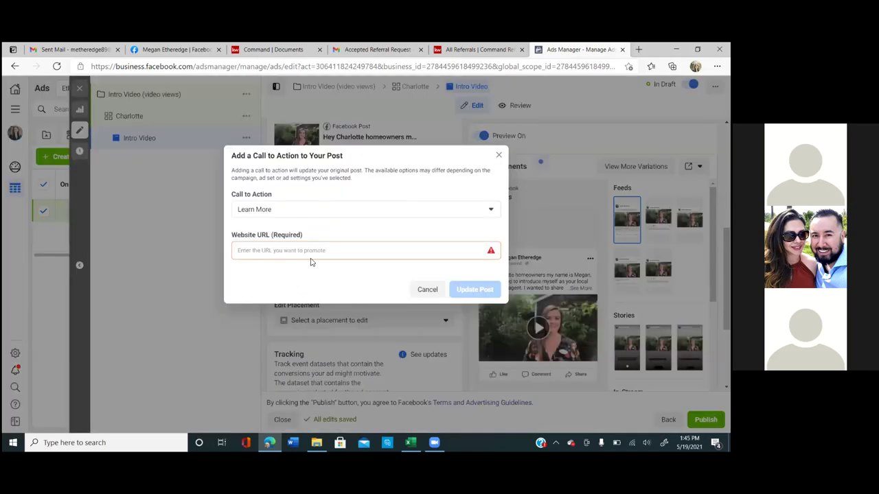
pyautogui.click(305, 211)
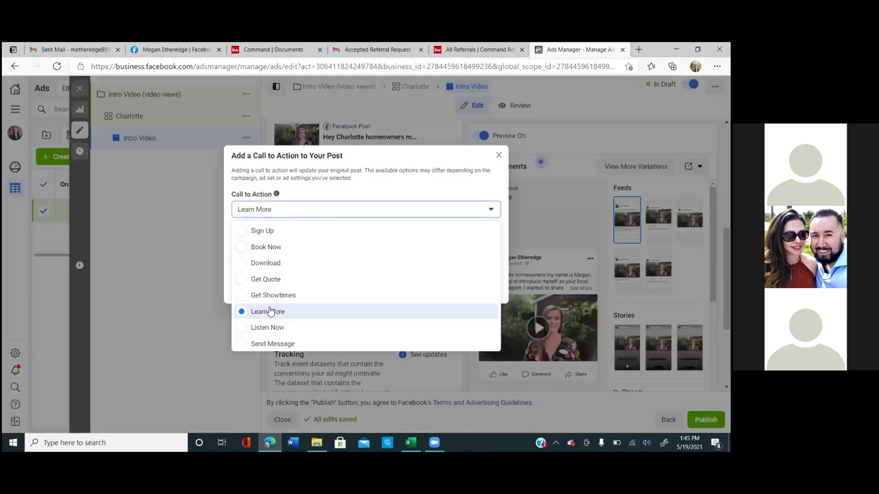
pyautogui.click(247, 343)
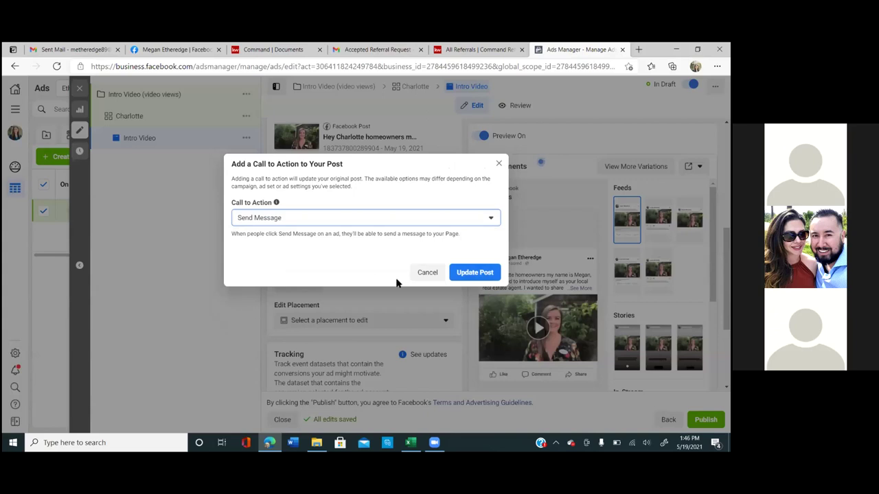
pyautogui.click(477, 273)
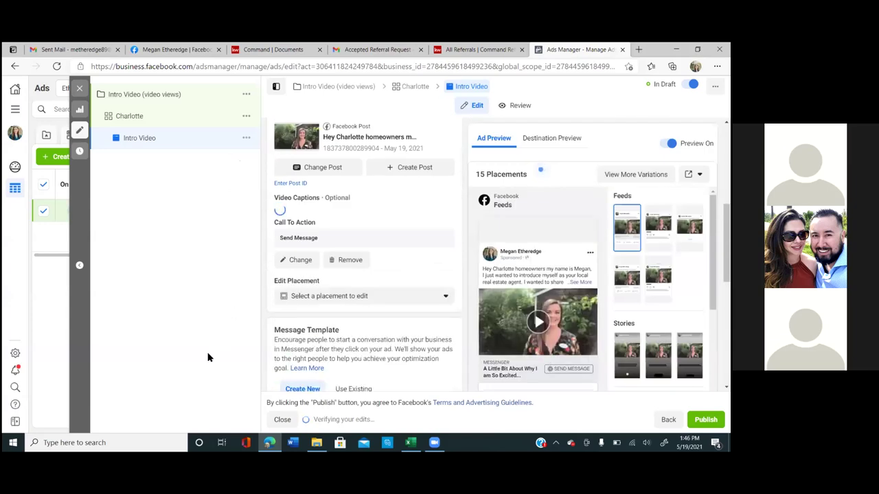
# Turn Website Events tracking on and back off, leaving it disabled.
pyautogui.moveTo(543, 297)
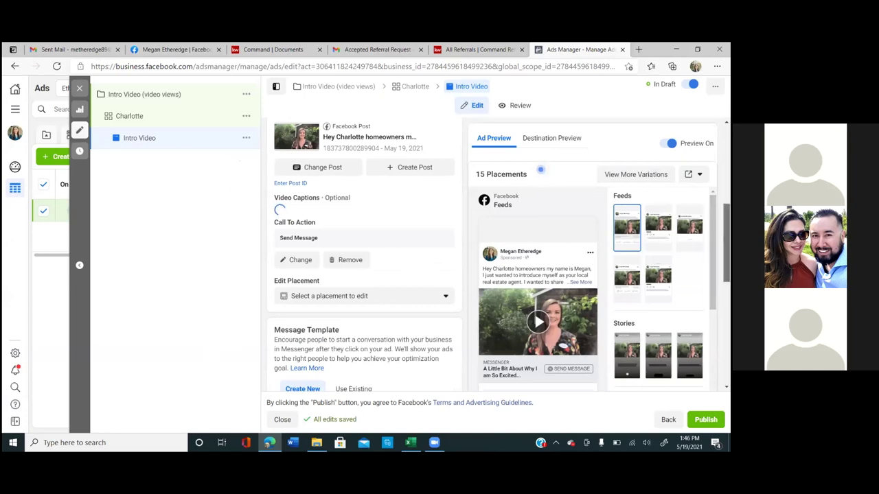
pyautogui.scroll(-1, 364, 261)
pyautogui.scroll(-2, 658, 289)
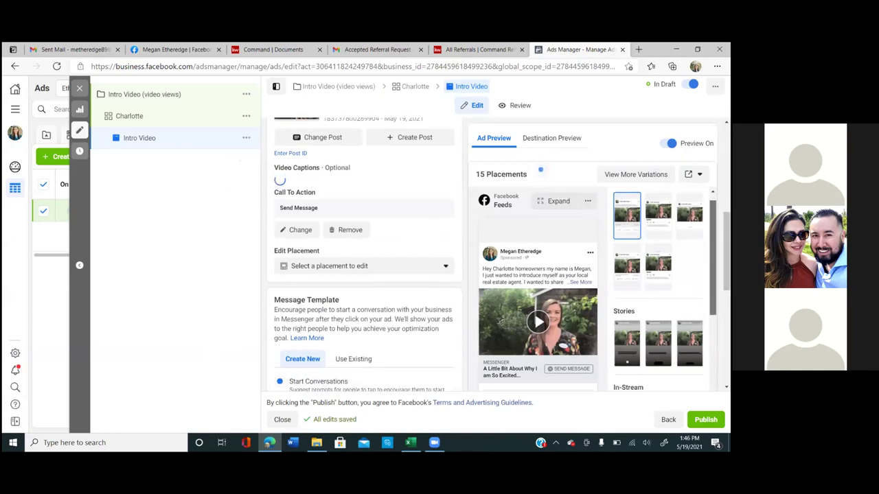
pyautogui.scroll(-1, 658, 289)
pyautogui.scroll(3, 658, 288)
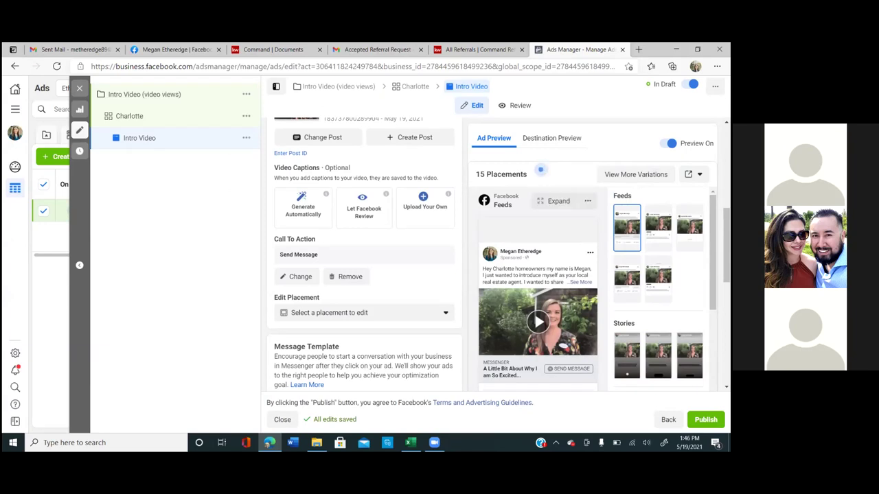
pyautogui.scroll(-2, 364, 275)
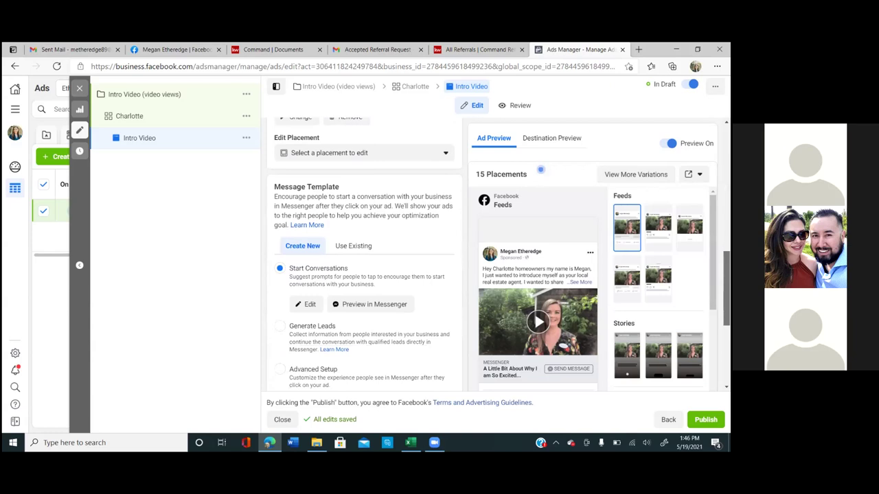
pyautogui.scroll(-2, 364, 274)
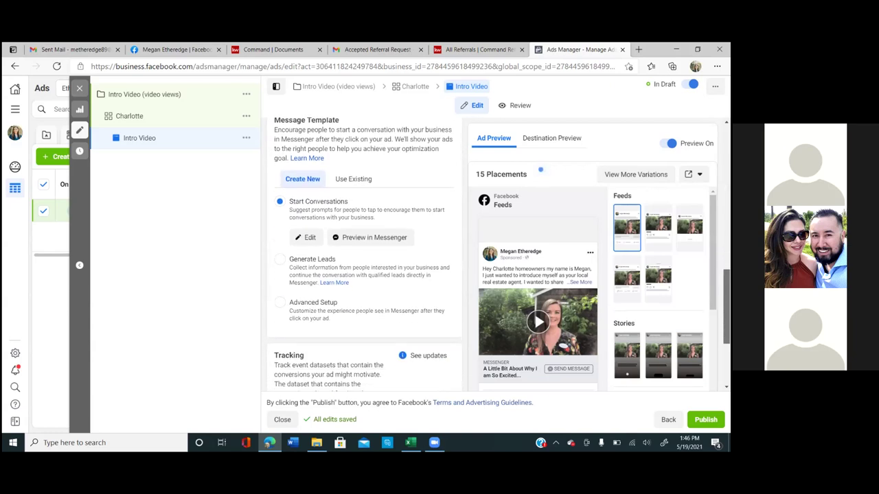
pyautogui.scroll(-3, 364, 275)
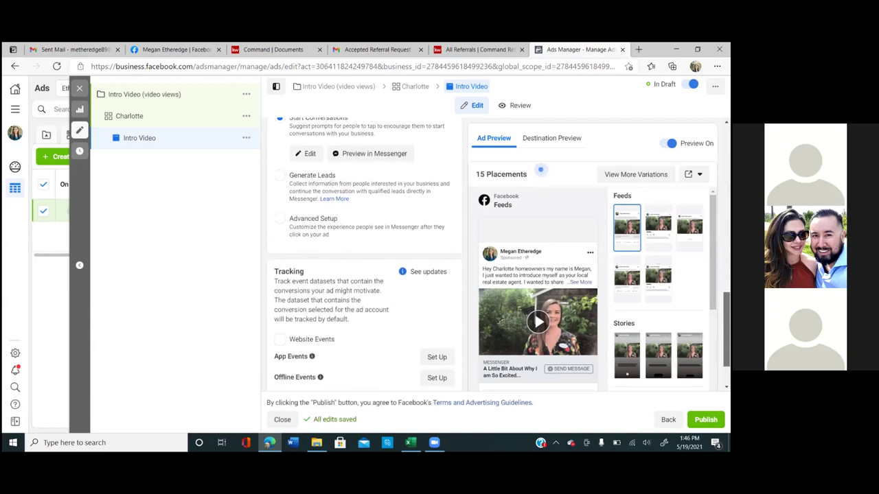
pyautogui.scroll(-2, 499, 255)
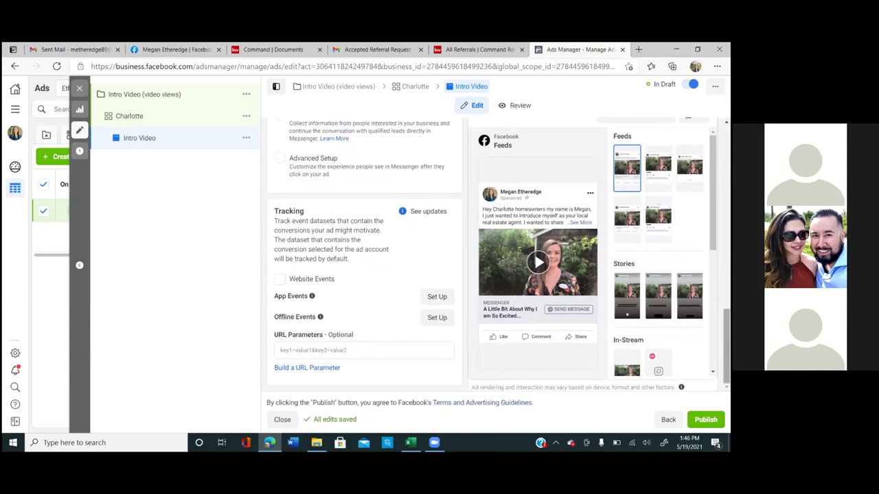
pyautogui.click(279, 280)
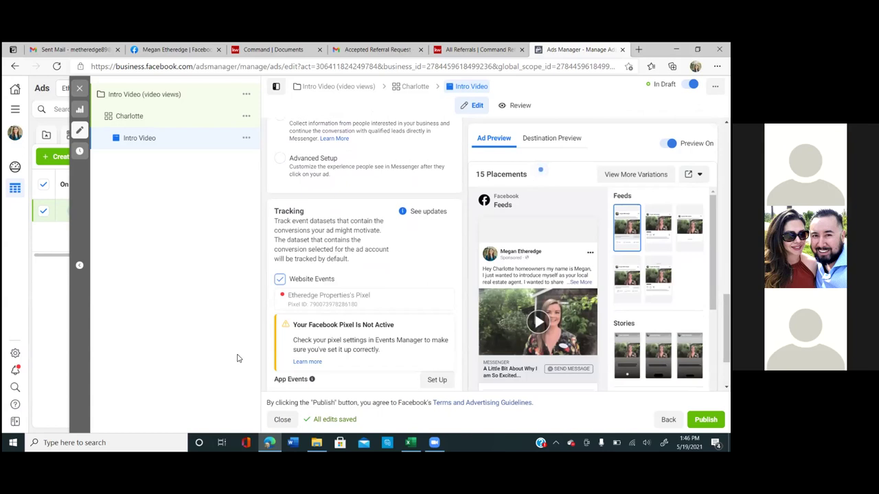
pyautogui.click(281, 279)
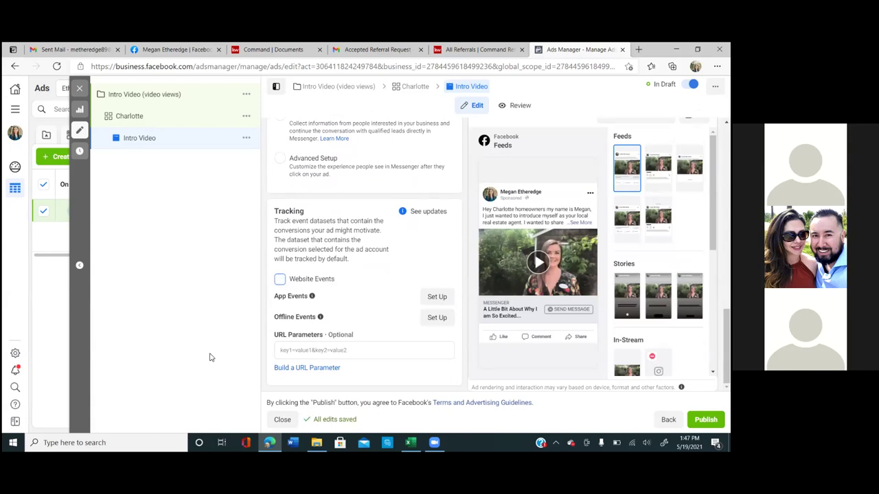
# Publish the Intro Video campaign, ad set and ad together.
pyautogui.moveTo(508, 375)
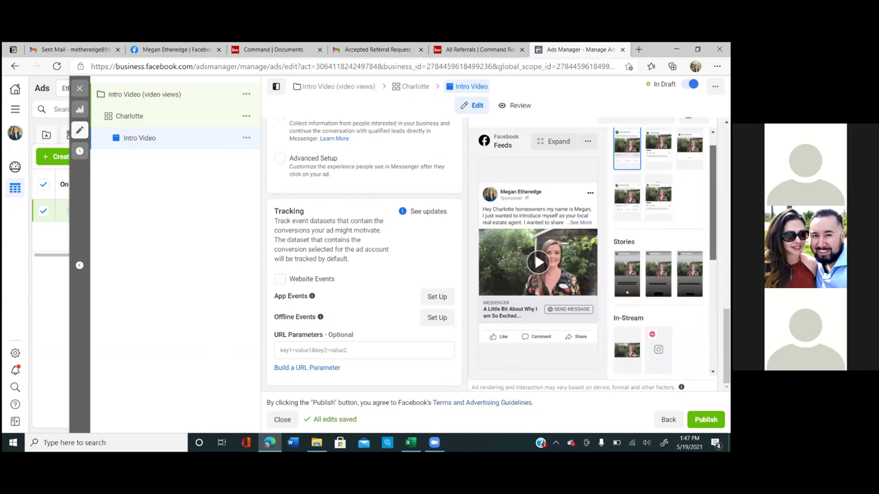
pyautogui.scroll(-1, 659, 254)
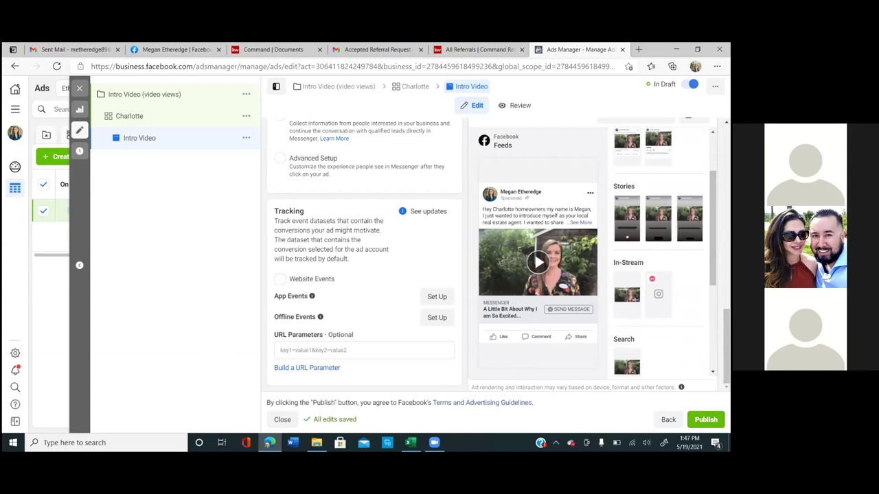
pyautogui.click(706, 420)
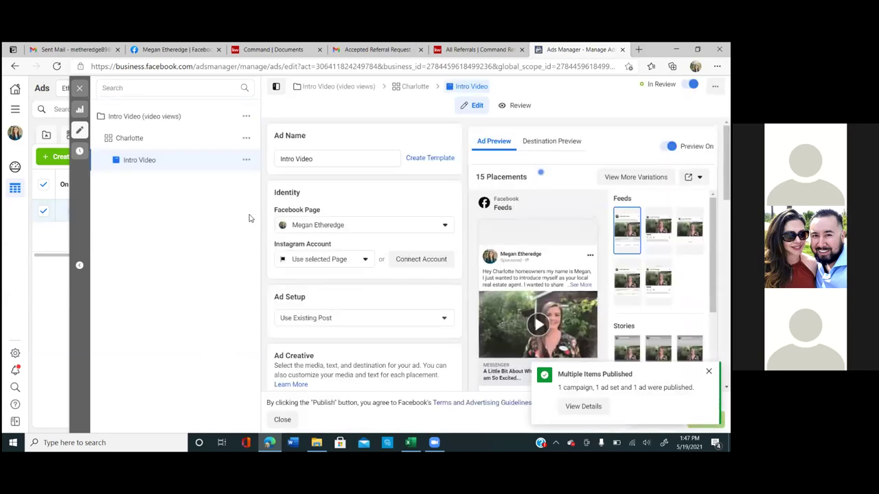
# Open the Charlotte ad set from the campaign tree.
pyautogui.click(138, 140)
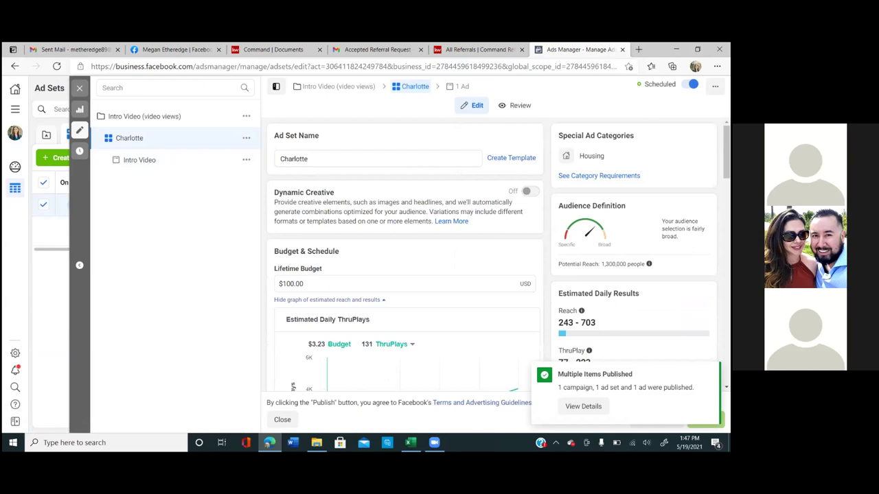
# Note the estimated ThruPlays, then switch Charlotte's placements from Automatic to Manual Placements.
pyautogui.scroll(-2, 725, 171)
pyautogui.scroll(-9, 405, 254)
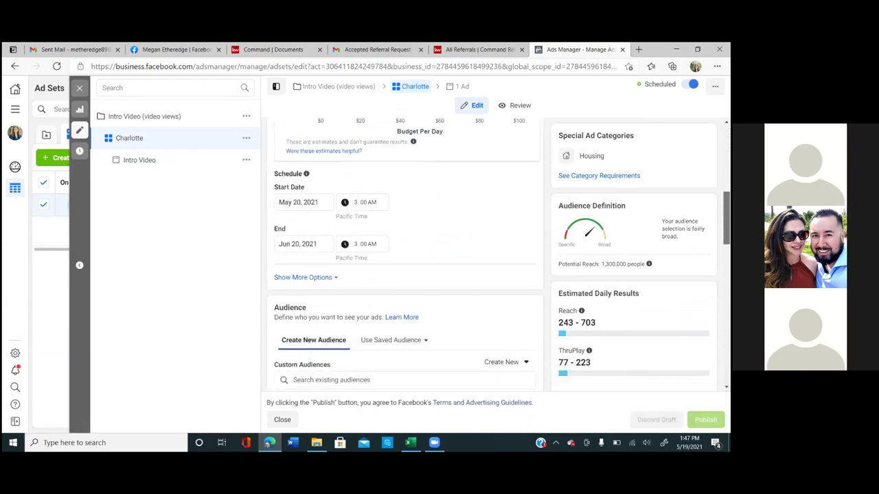
pyautogui.scroll(-5, 405, 254)
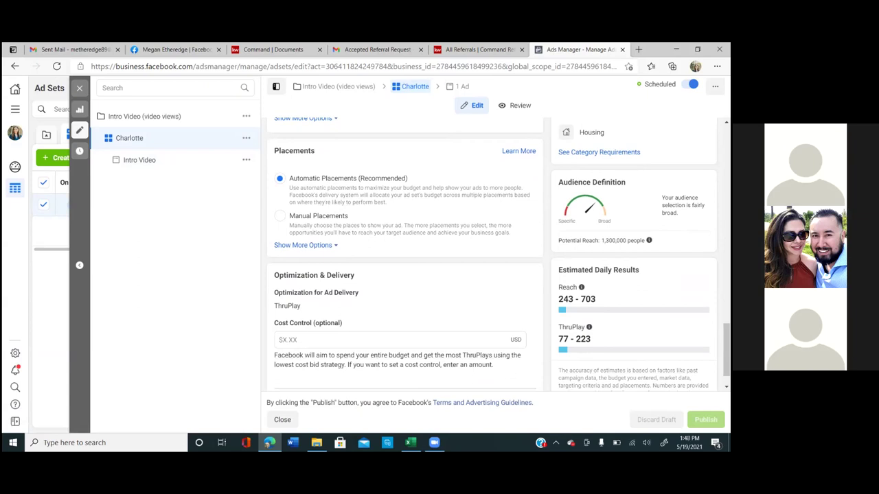
pyautogui.tripleClick(574, 339)
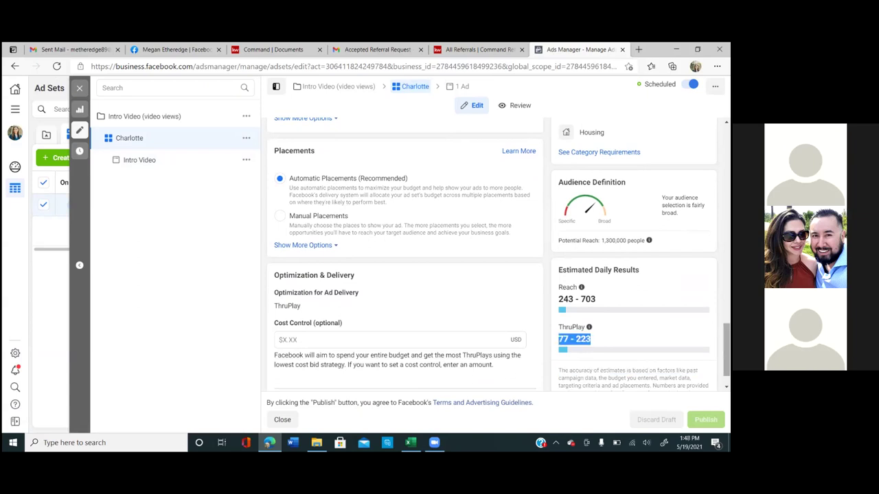
pyautogui.click(279, 217)
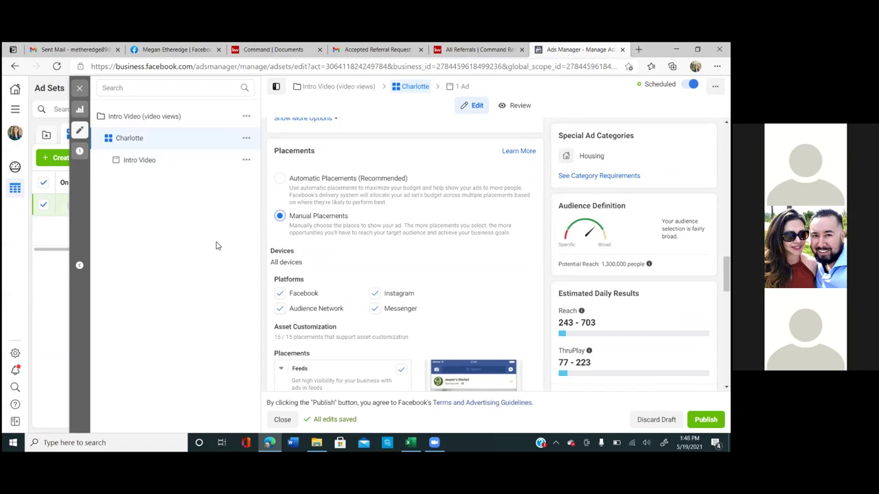
# Uncheck the whole Feeds placement group, raising errors that Facebook News Feed is required.
pyautogui.scroll(-3, 727, 275)
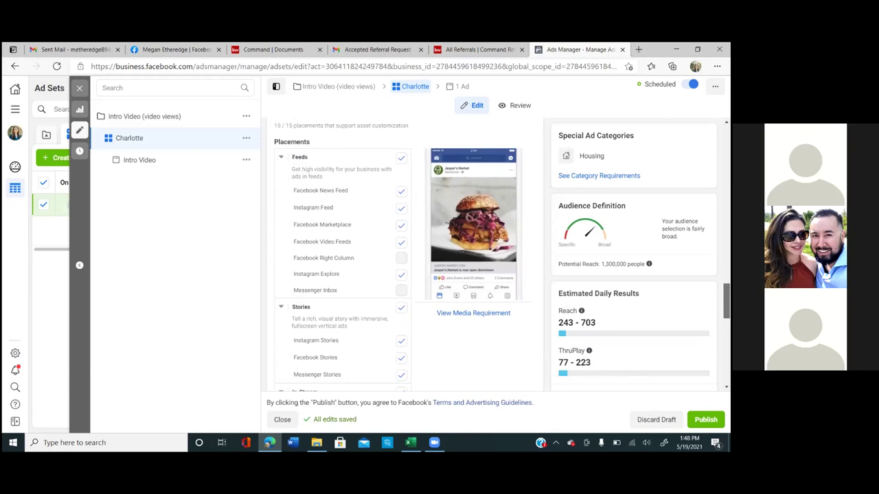
pyautogui.scroll(-1, 397, 255)
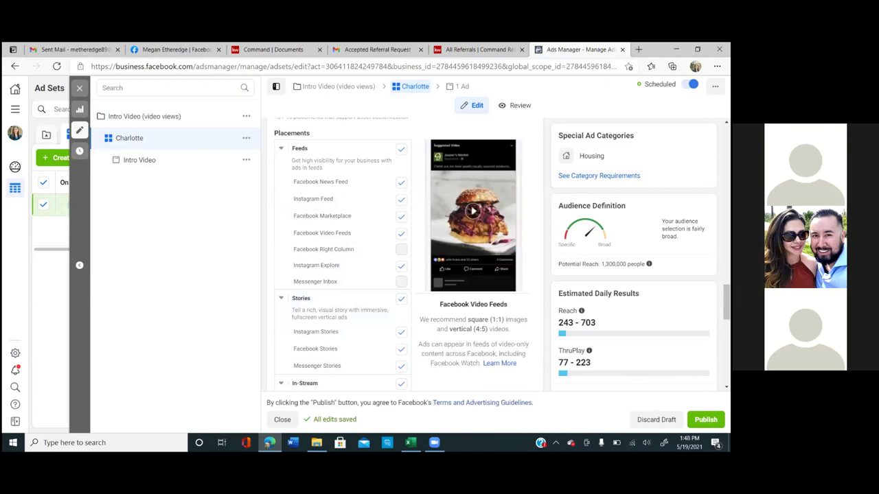
pyautogui.scroll(3, 405, 254)
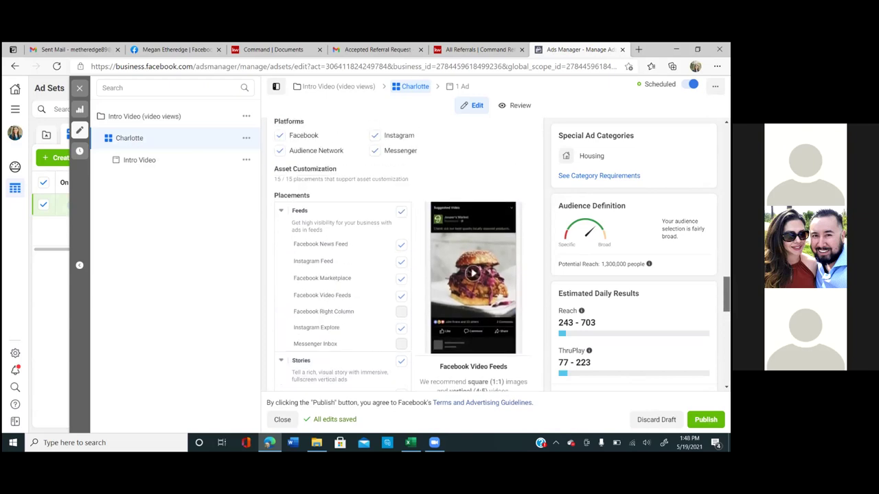
pyautogui.scroll(2, 405, 254)
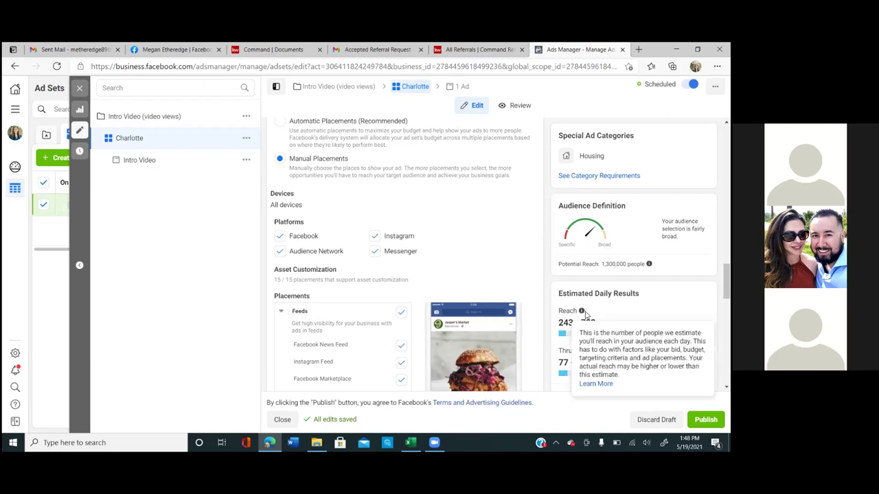
pyautogui.click(402, 313)
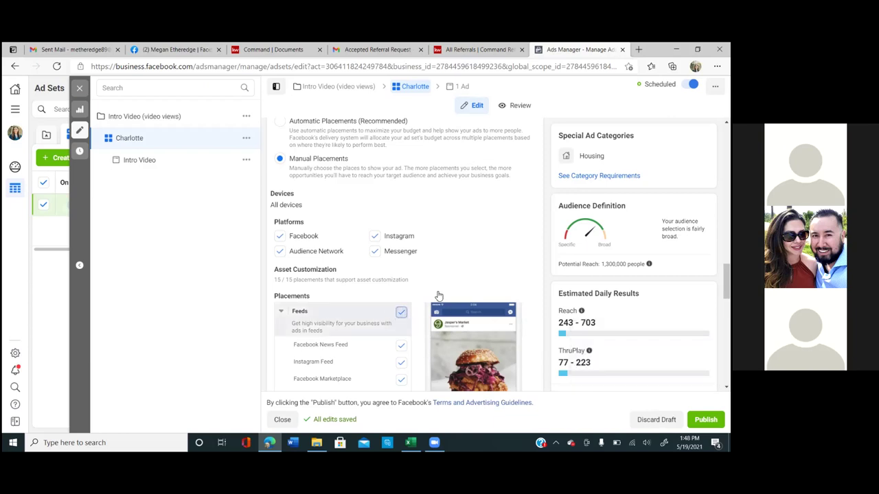
pyautogui.scroll(-2, 385, 240)
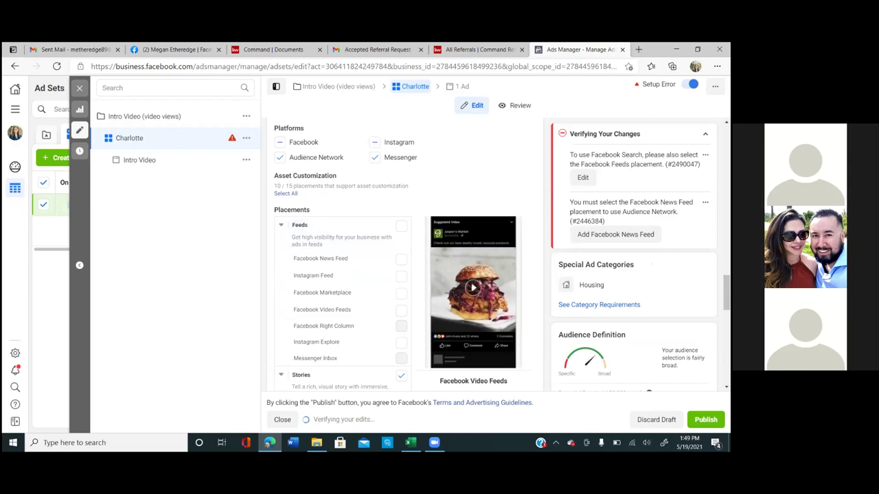
# Restore Facebook and Feeds placements, then exclude Marketplace, Video Feeds, Instagram Explore, Instagram Feed and Stories.
pyautogui.click(279, 144)
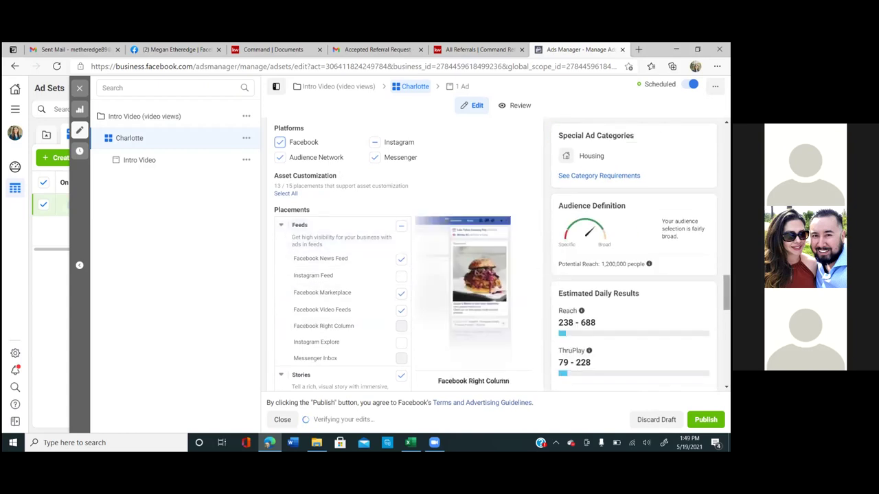
pyautogui.click(401, 228)
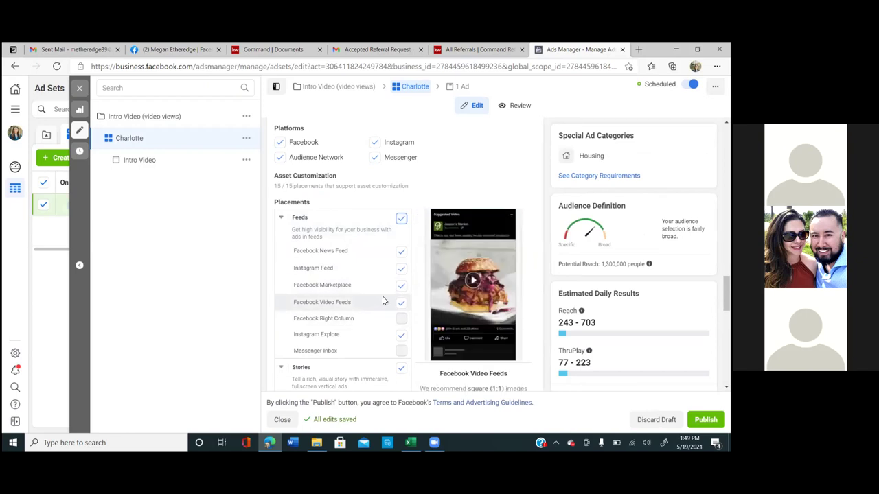
pyautogui.click(402, 286)
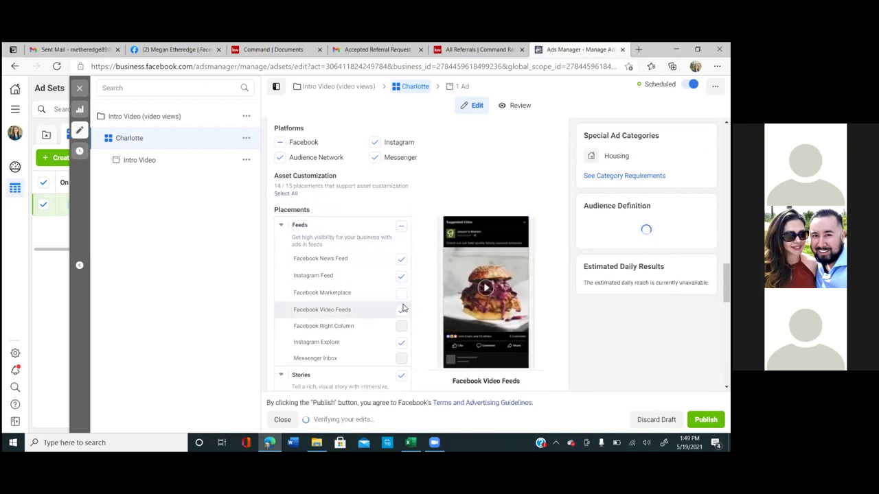
pyautogui.click(402, 311)
pyautogui.click(401, 343)
pyautogui.click(402, 328)
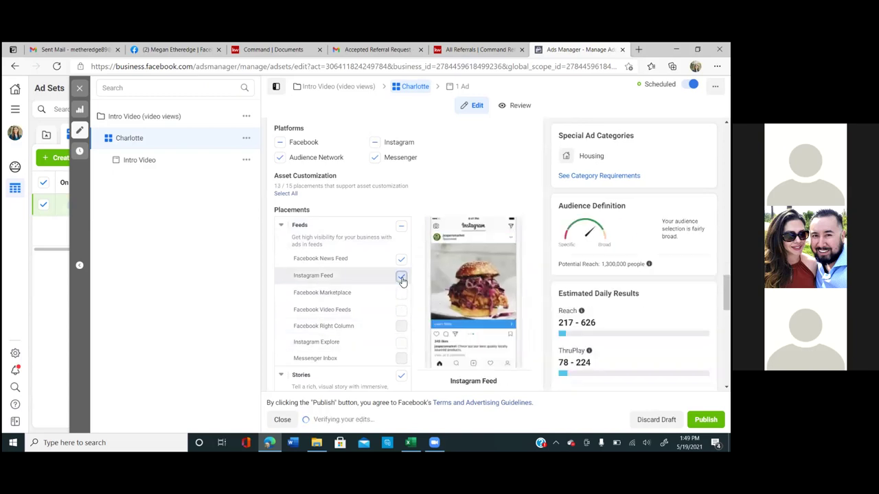
pyautogui.click(401, 277)
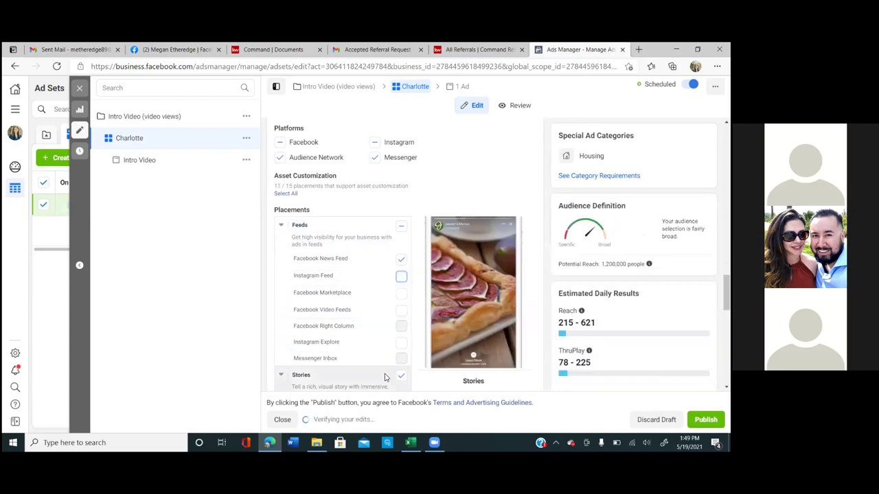
pyautogui.click(402, 377)
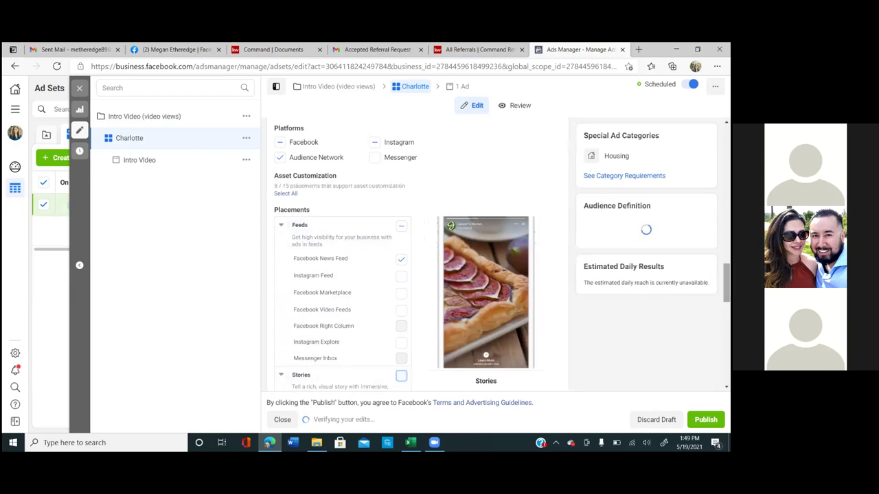
# Review the estimates (243–703 daily reach, 77–223 ThruPlays) and the Placements section on Automatic Placements.
pyautogui.scroll(3, 401, 309)
pyautogui.moveTo(601, 264); pyautogui.dragTo(640, 295)
pyautogui.scroll(-8, 405, 254)
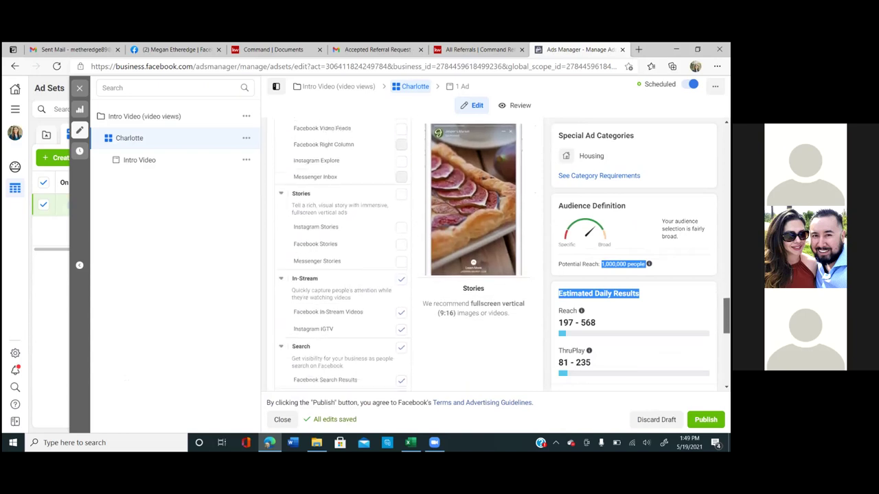
pyautogui.scroll(5, 406, 254)
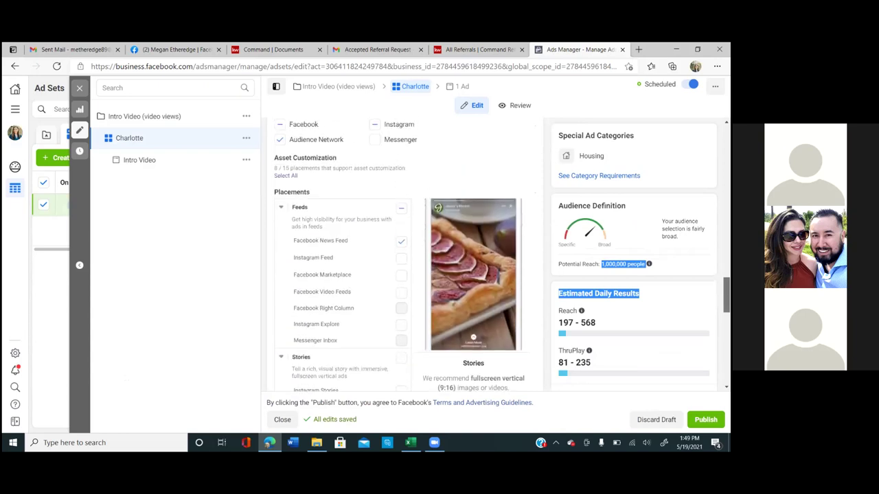
pyautogui.scroll(2, 405, 255)
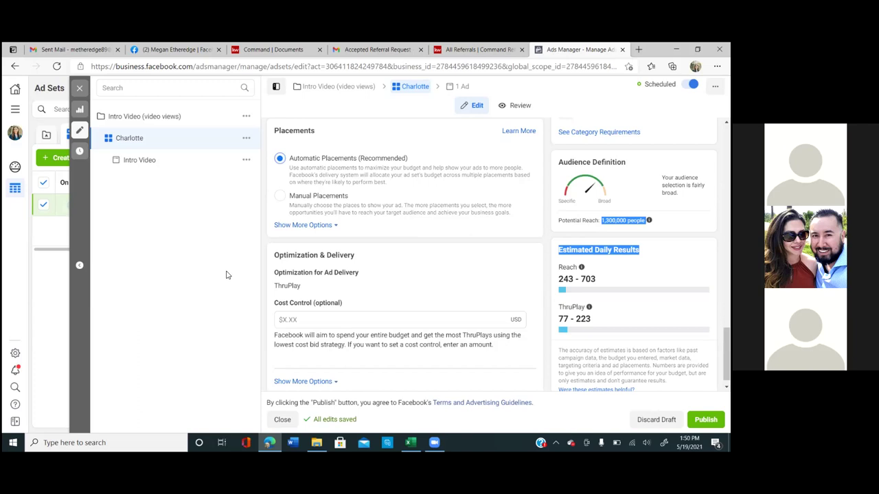
# Clear the highlighted estimate text and publish the Charlotte ad set update.
pyautogui.click(227, 275)
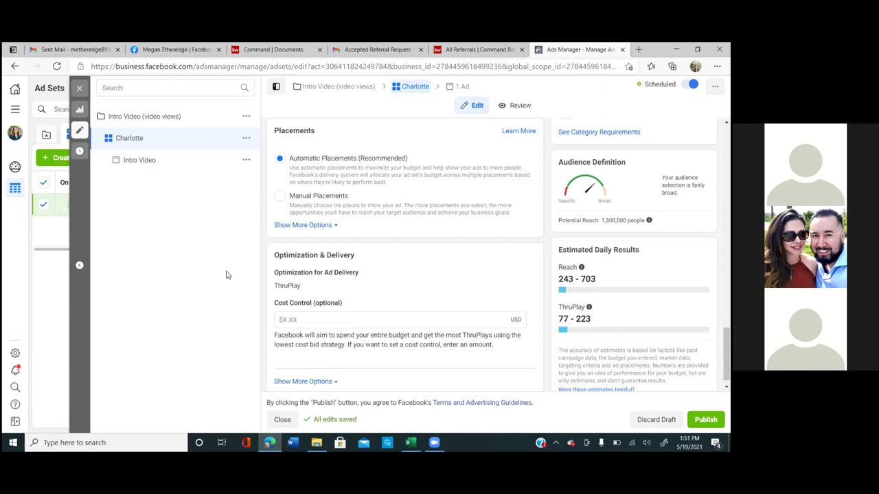
pyautogui.click(706, 420)
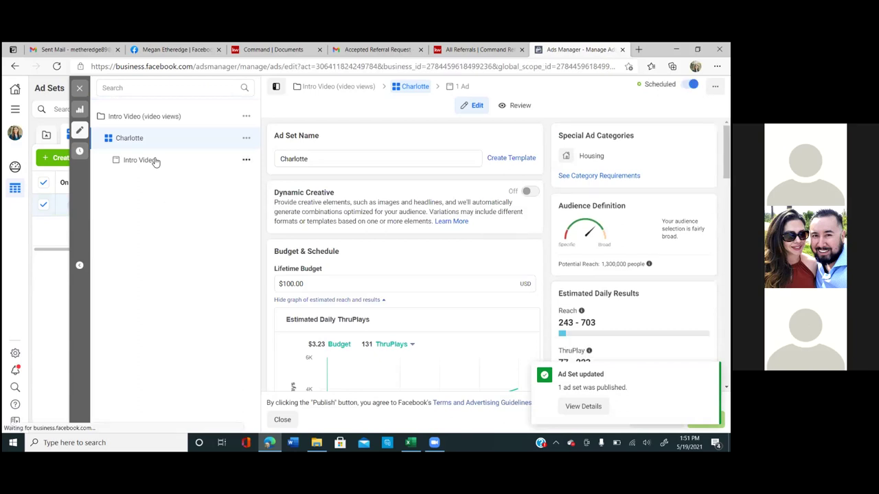
# Open the Intro Video ad and preview it as a Facebook Desktop News Feed post.
pyautogui.click(155, 162)
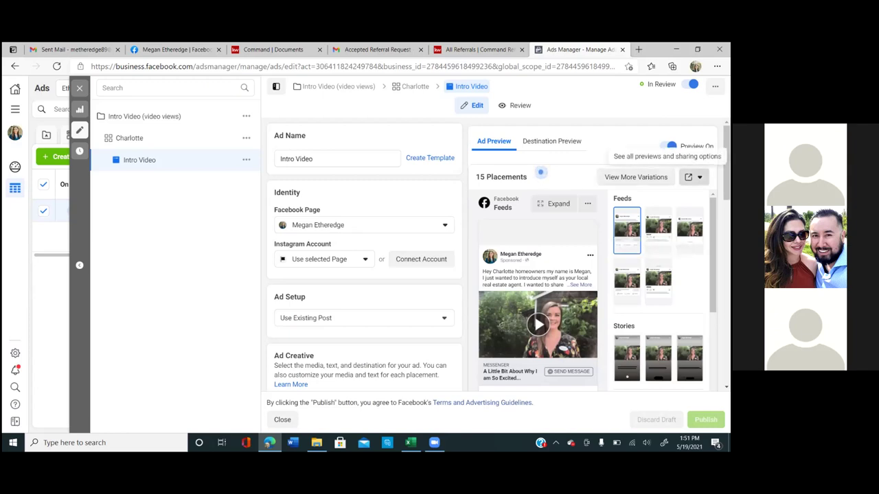
pyautogui.click(694, 177)
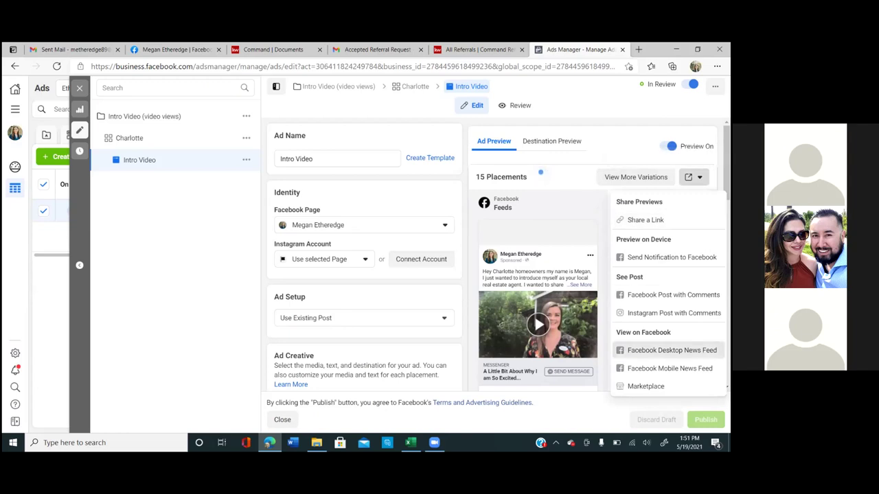
pyautogui.click(672, 351)
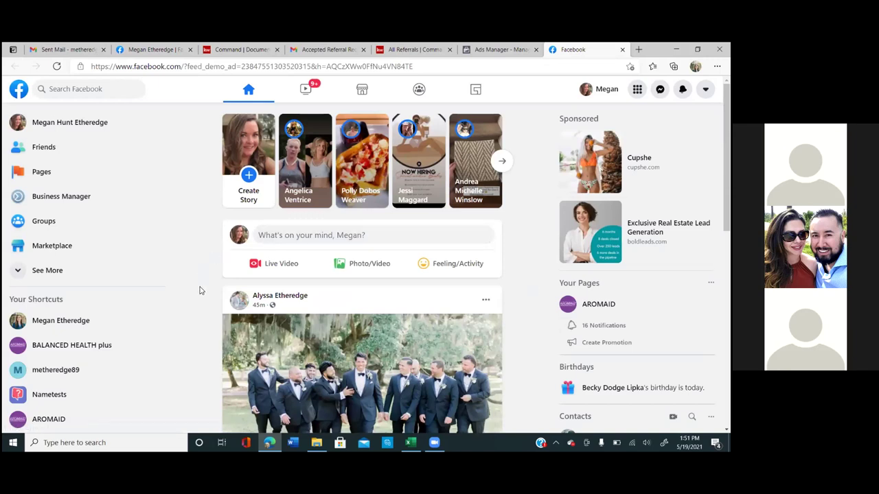
# Scroll to the Sponsored demo post of the Charlotte homeowners video, then return to Ads Manager.
pyautogui.scroll(-3, 200, 290)
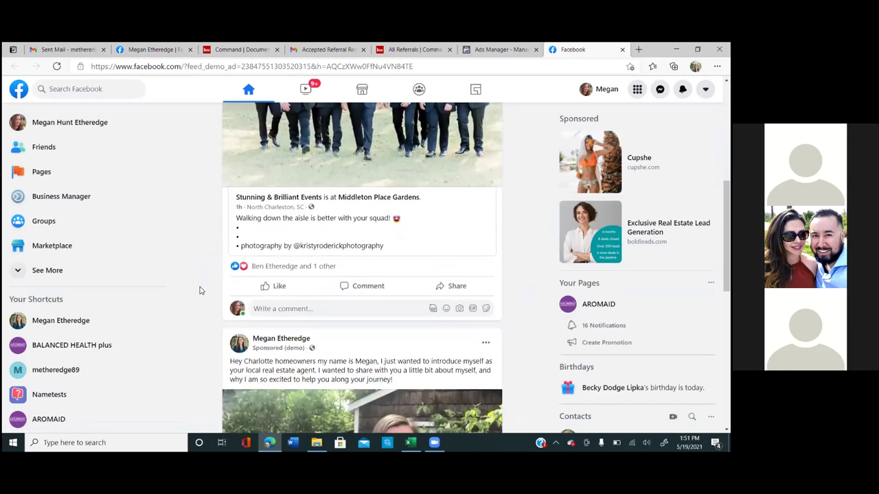
pyautogui.scroll(-3, 200, 291)
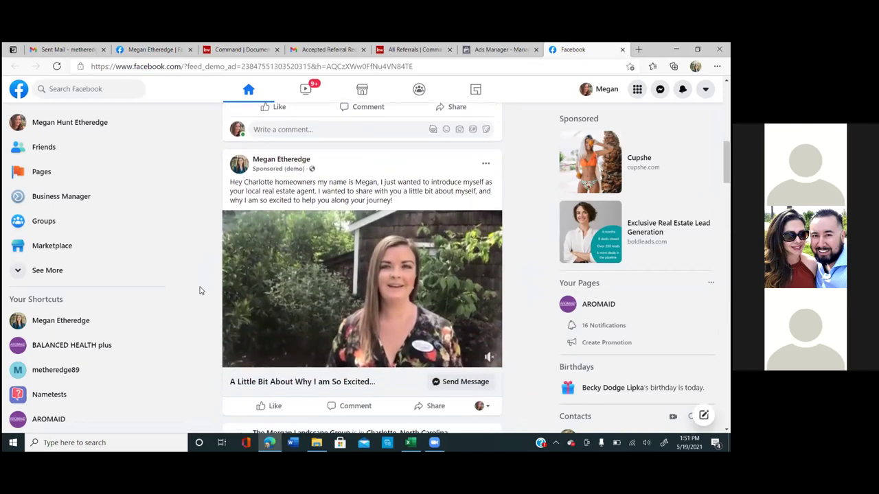
pyautogui.scroll(-1, 200, 291)
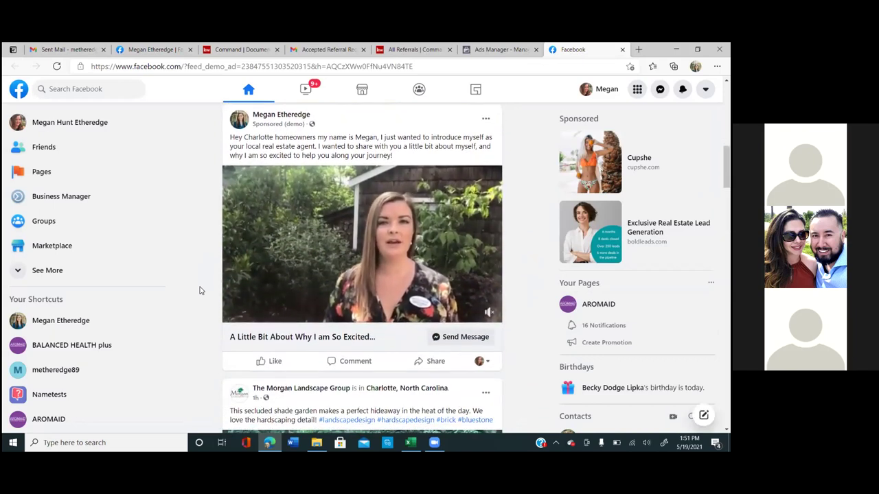
pyautogui.scroll(1, 199, 291)
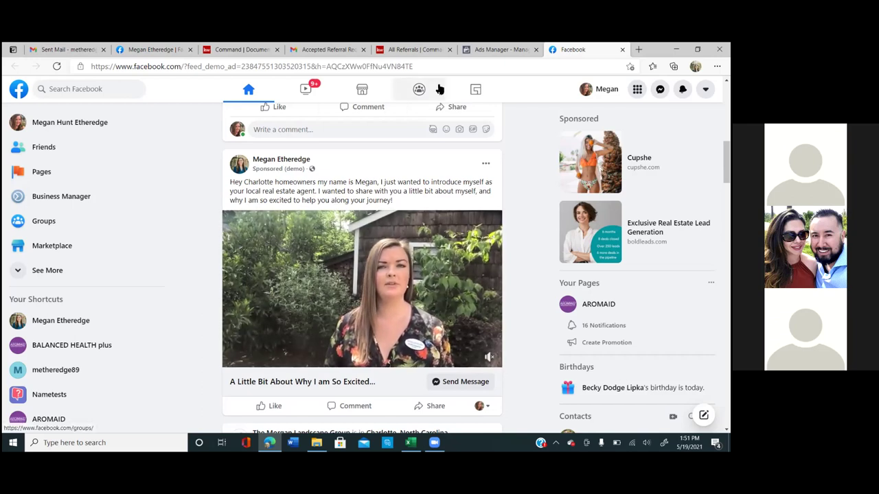
pyautogui.click(484, 49)
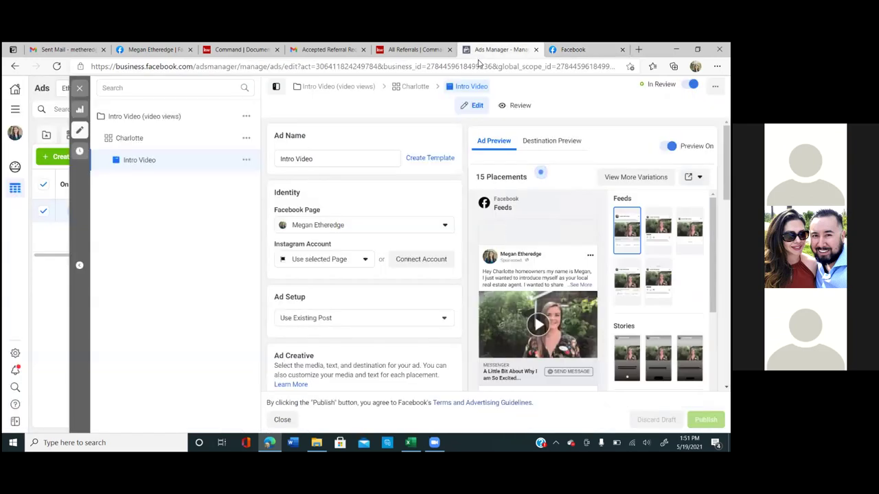
# Close the ad editor and check the Ads, Ad Sets and Campaigns lists with rows deselected.
pyautogui.click(79, 91)
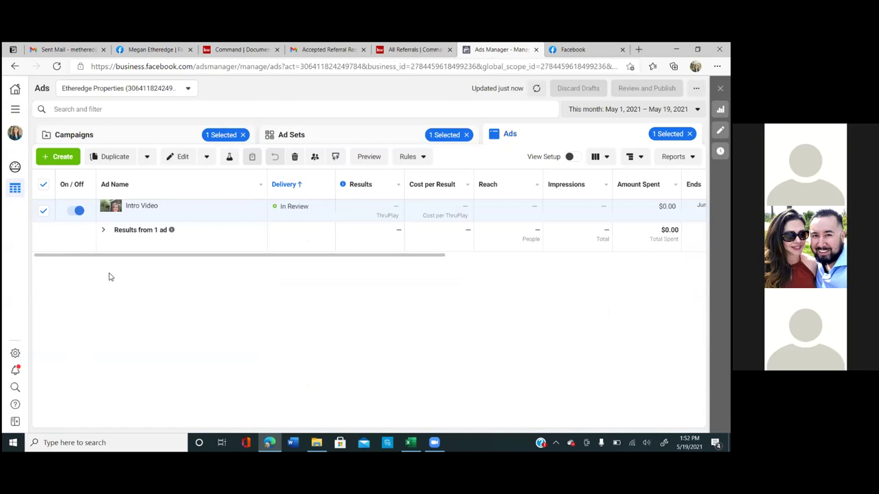
pyautogui.click(43, 186)
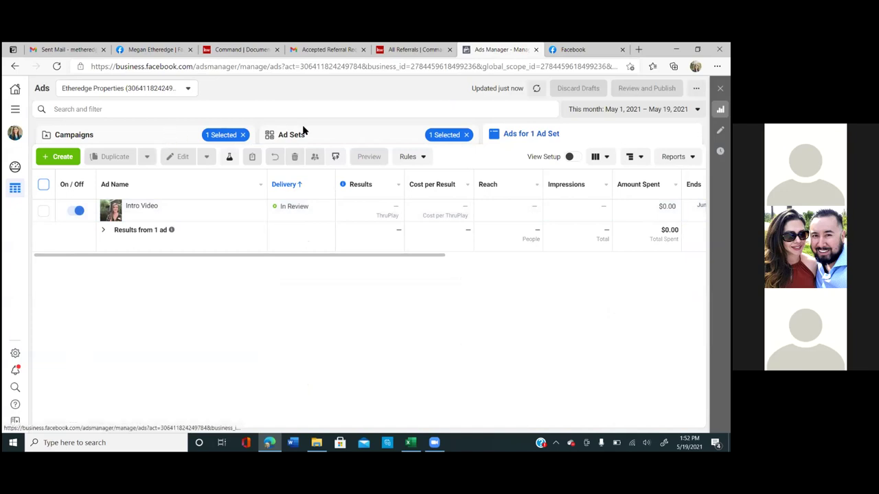
pyautogui.click(332, 134)
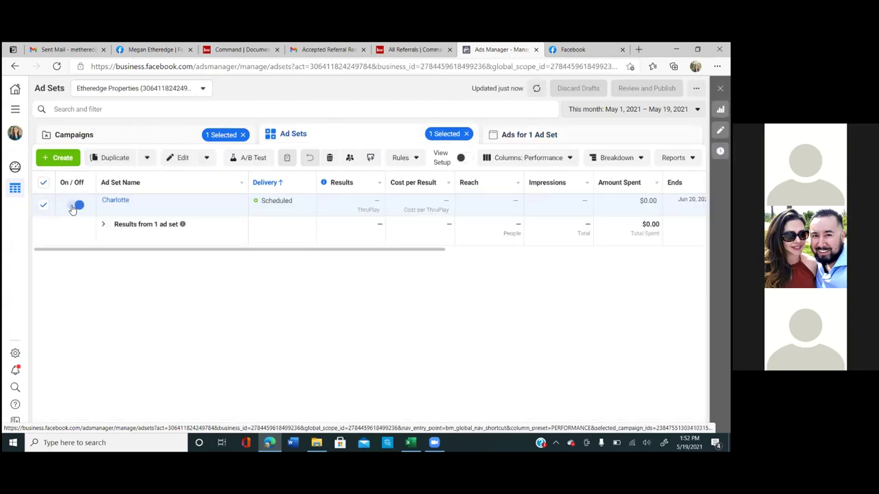
pyautogui.click(44, 183)
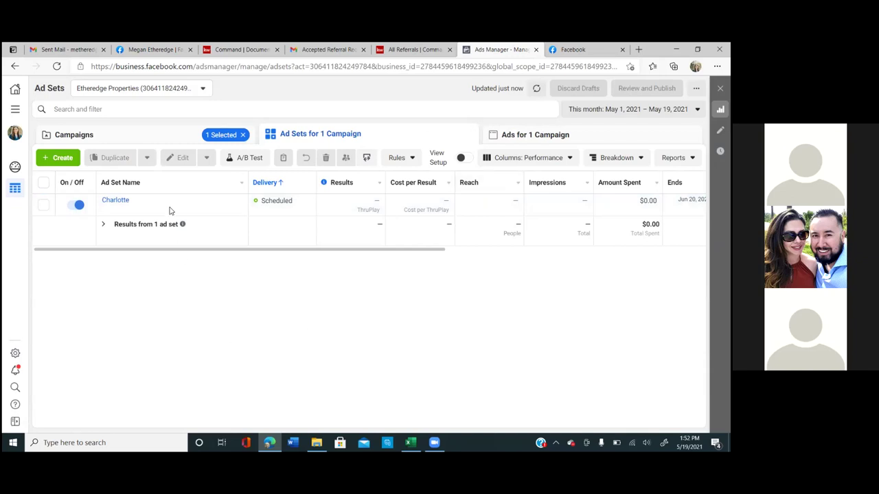
pyautogui.click(151, 140)
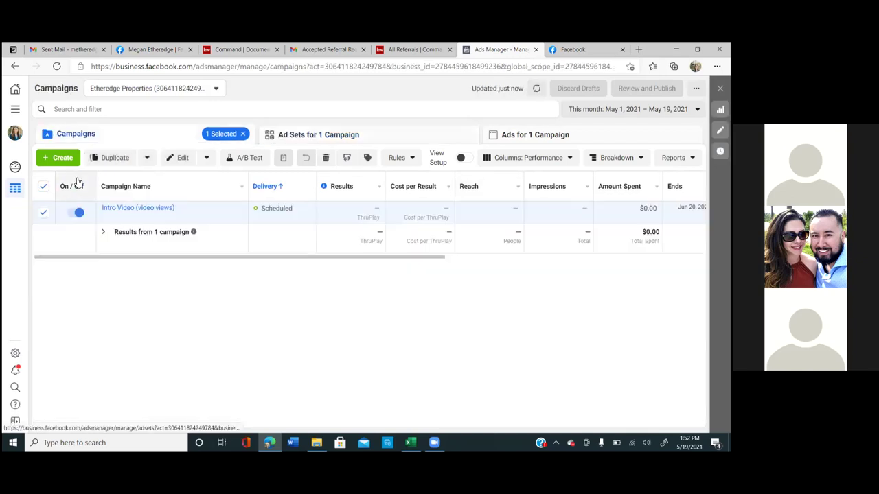
pyautogui.click(43, 187)
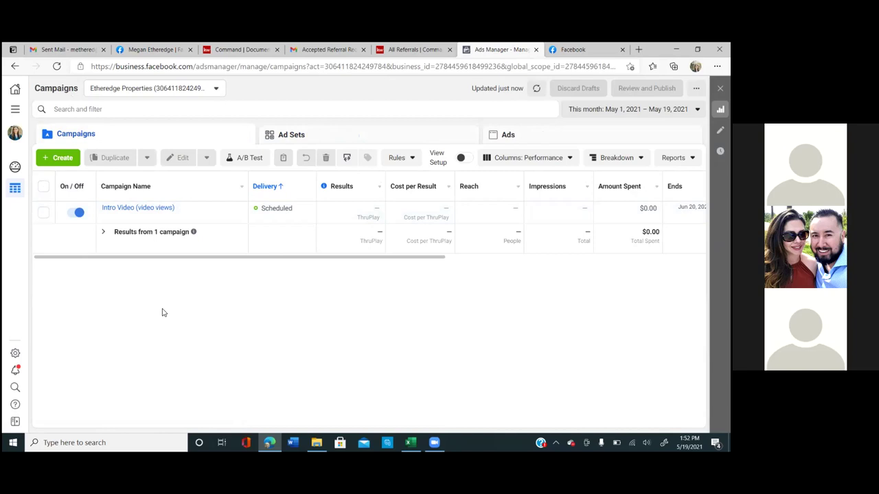
# Return to the Ads list showing Intro Video In Review, then open the Business Tools menu.
pyautogui.click(326, 136)
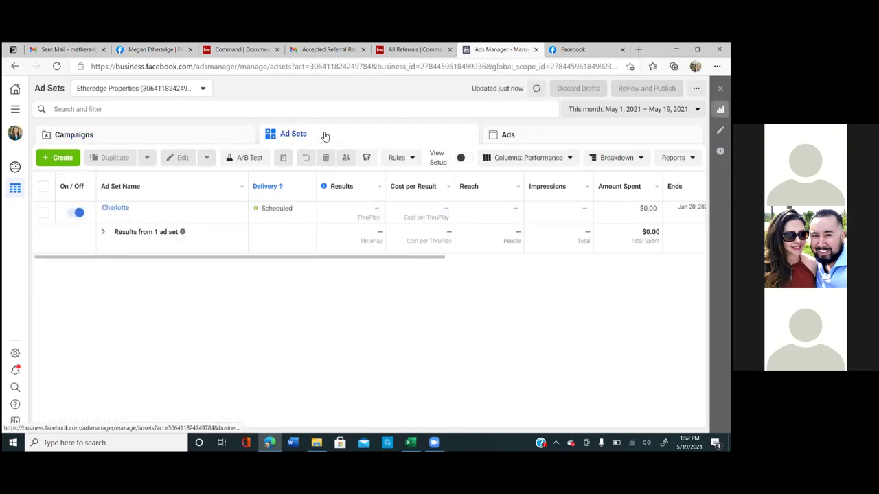
pyautogui.click(526, 135)
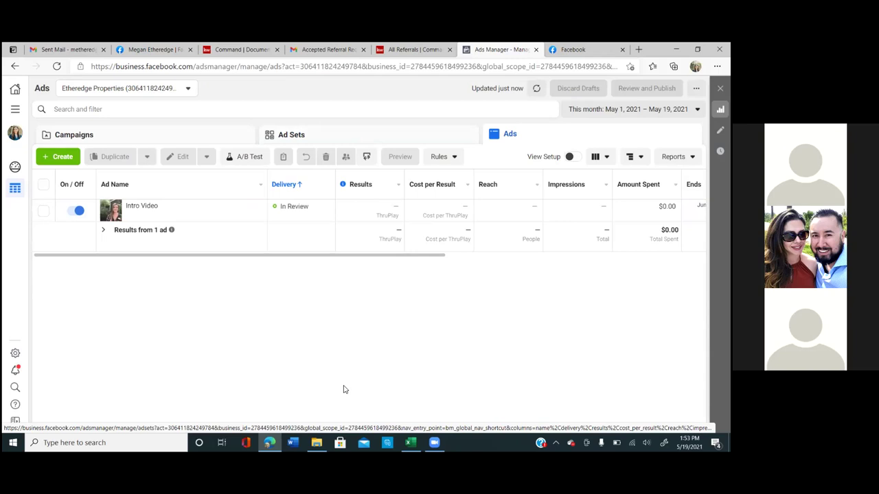
pyautogui.click(15, 112)
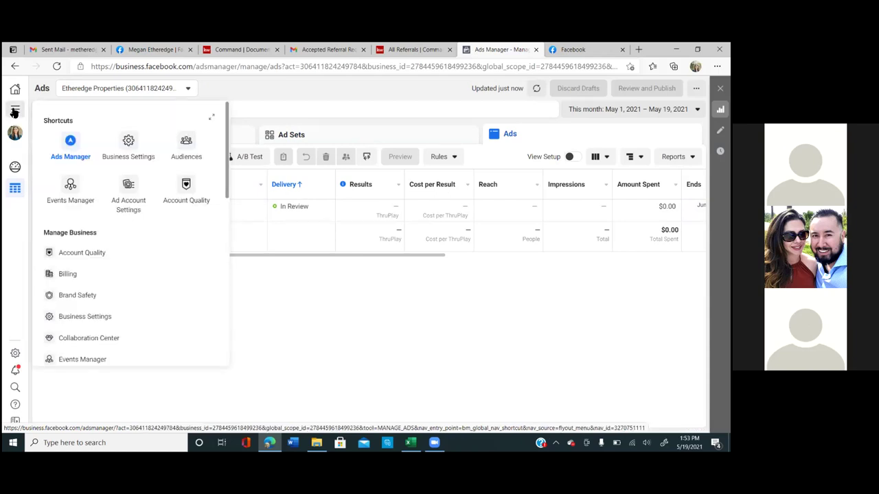
# Go to Audiences, dismiss the expiring-audiences notice, and open the ad account list.
pyautogui.click(184, 148)
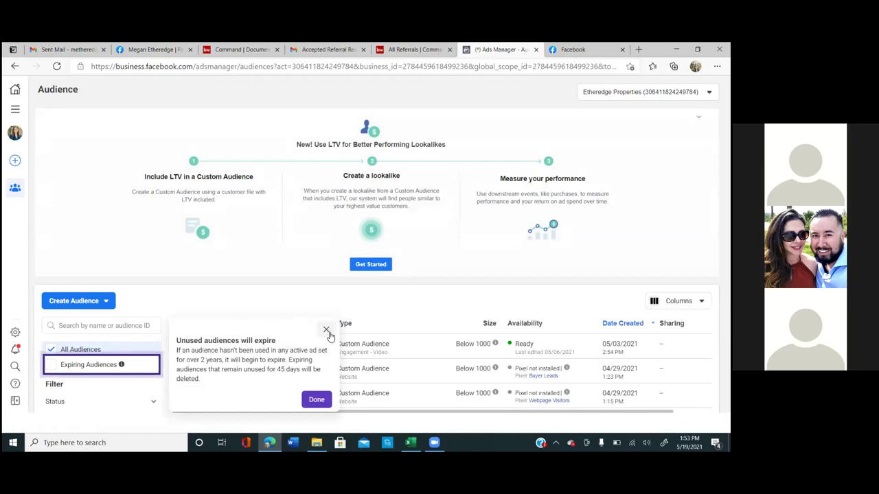
pyautogui.click(327, 331)
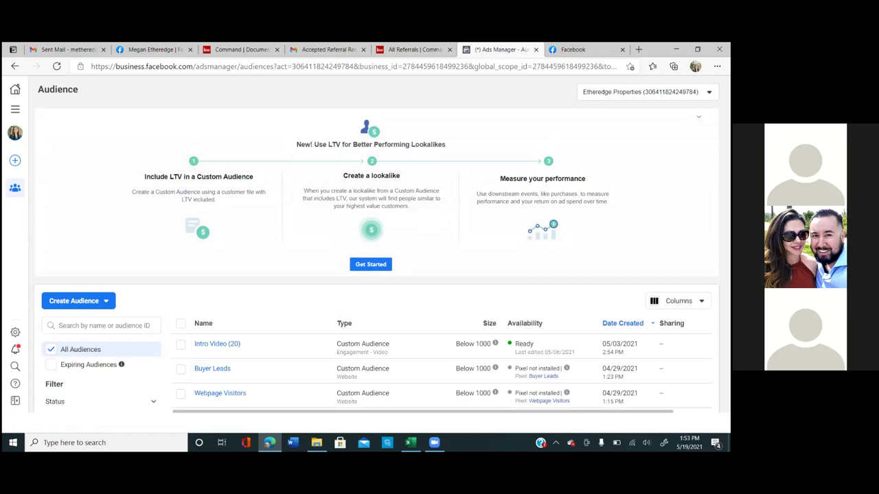
pyautogui.click(645, 91)
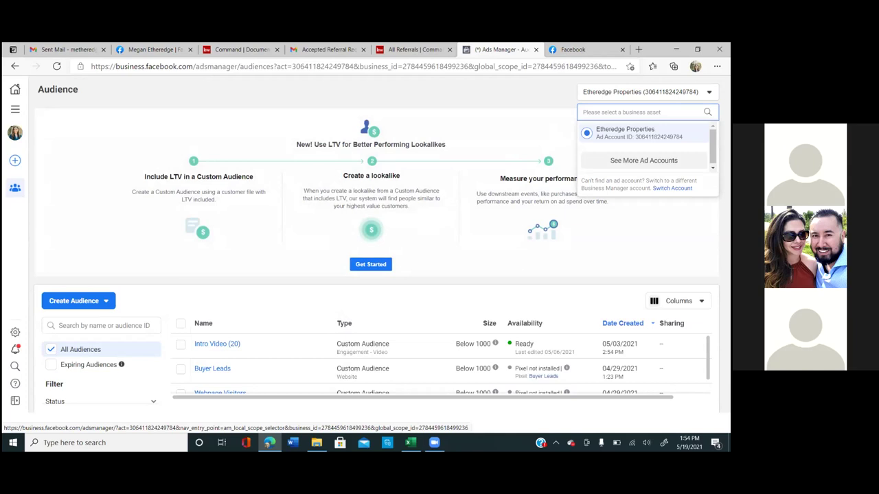
# After checking the ad account list, delete the Intro Video (20) audience and dismiss the expiring-audiences notice.
pyautogui.click(643, 160)
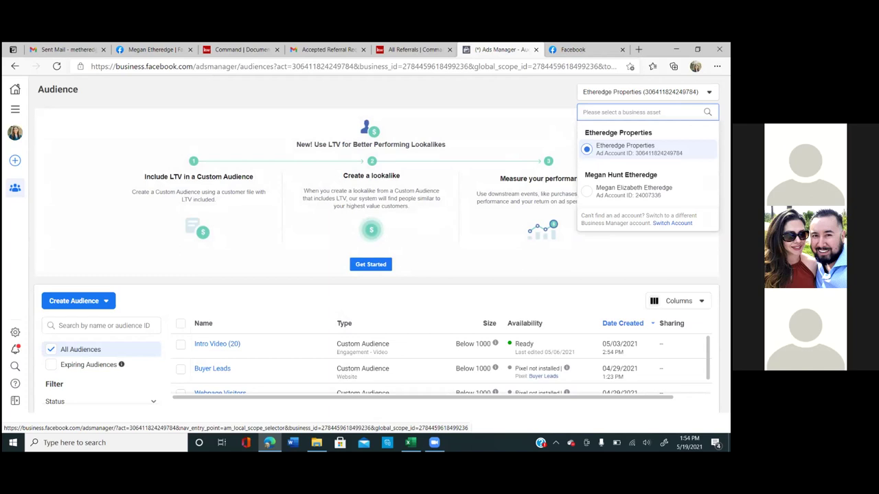
pyautogui.press('Escape')
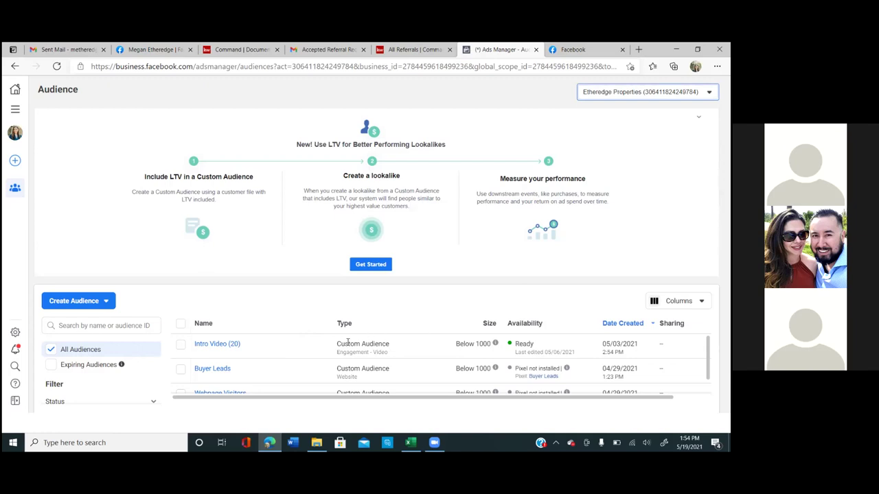
pyautogui.click(181, 345)
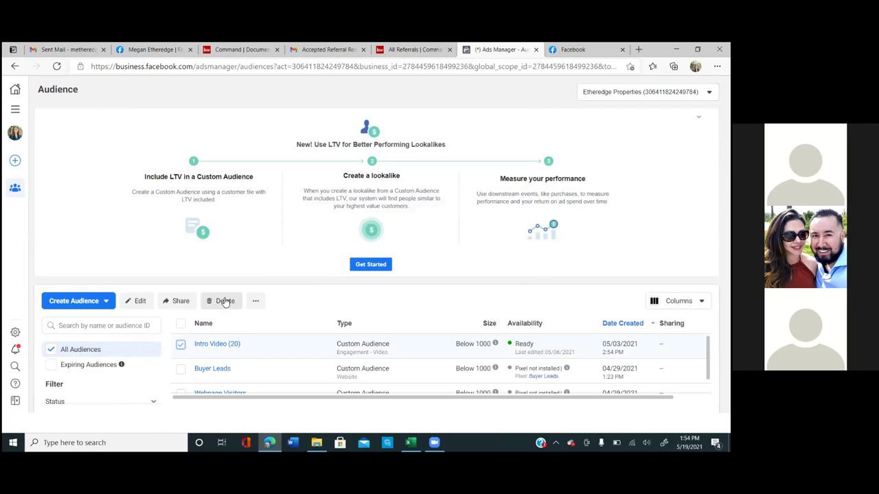
pyautogui.click(226, 302)
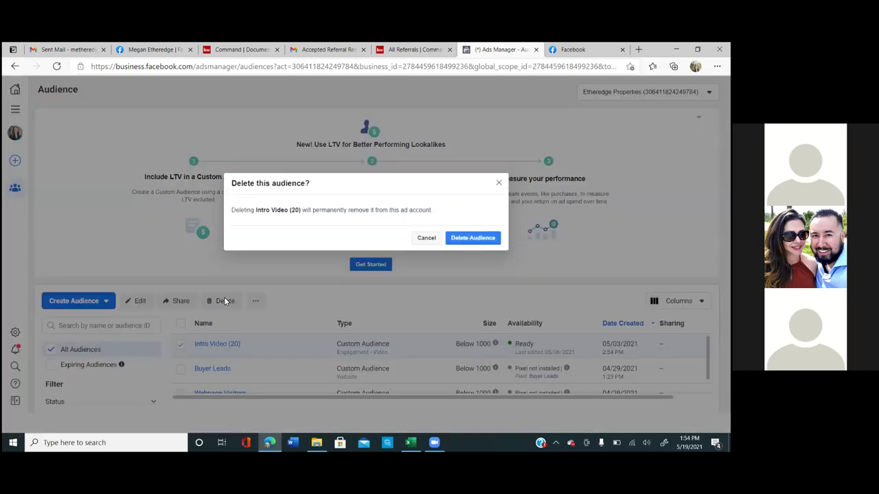
pyautogui.click(492, 237)
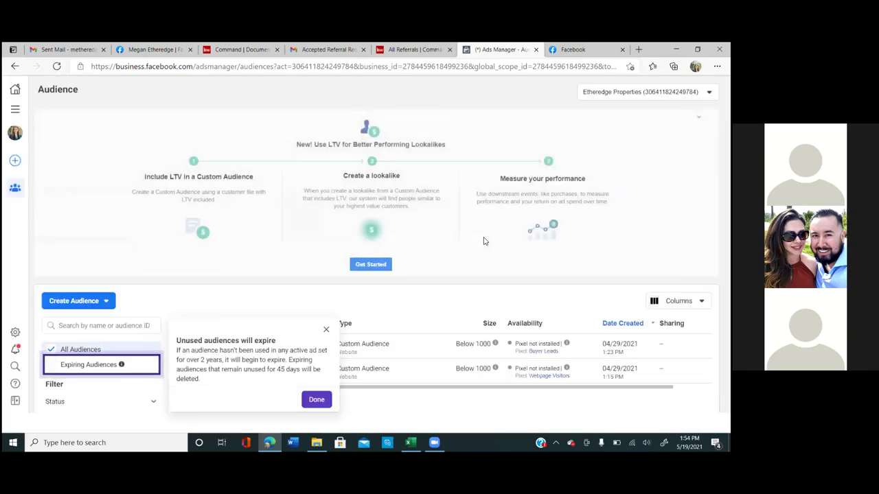
pyautogui.click(326, 329)
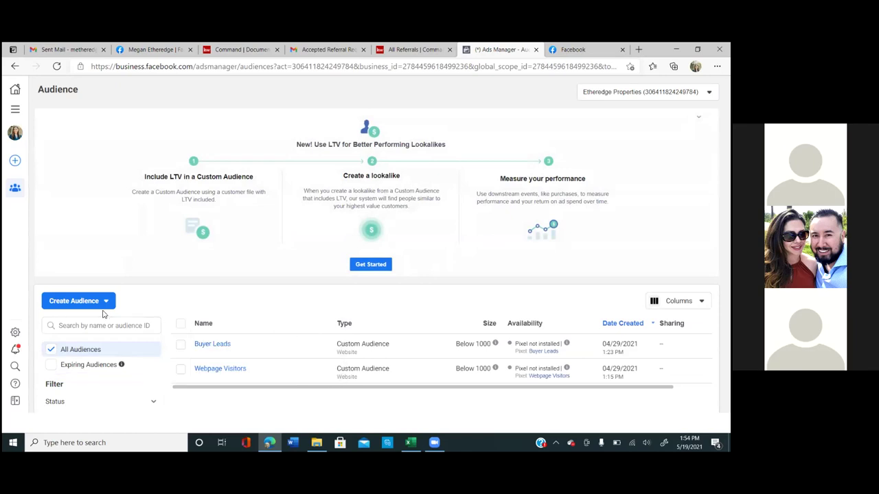
# Start a custom audience with Video as the source and bring up the Engagement type list.
pyautogui.click(83, 308)
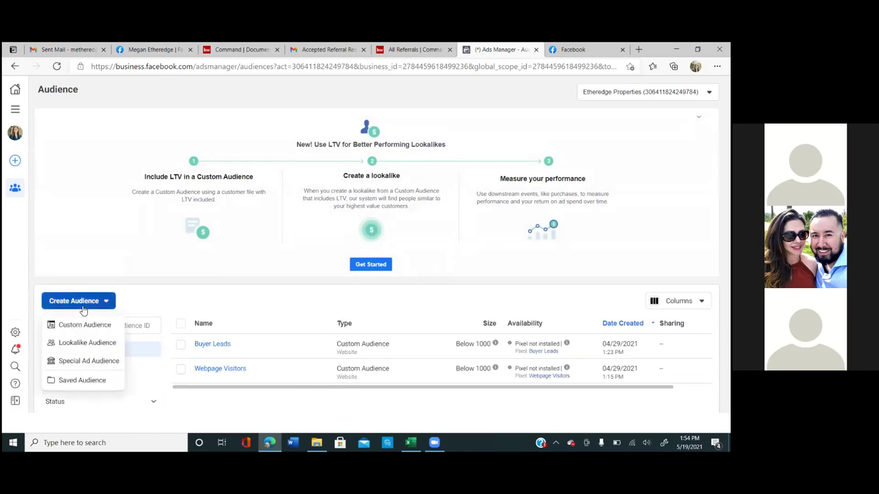
pyautogui.click(93, 326)
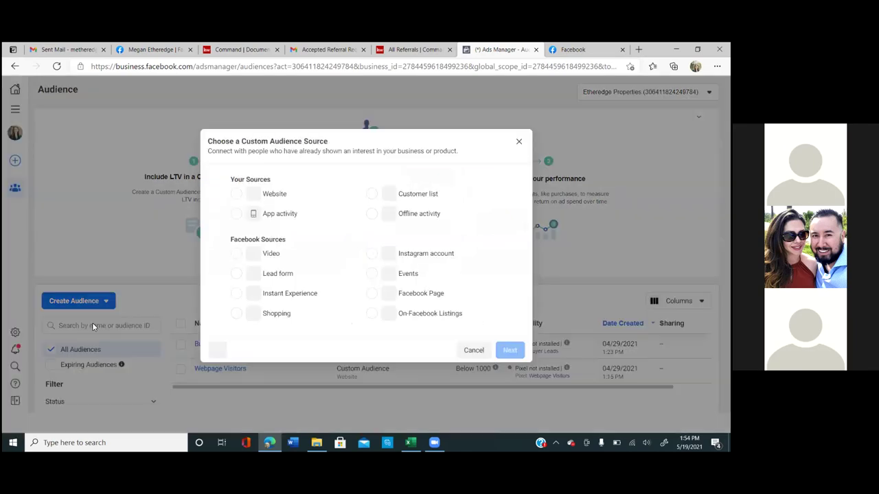
pyautogui.click(233, 255)
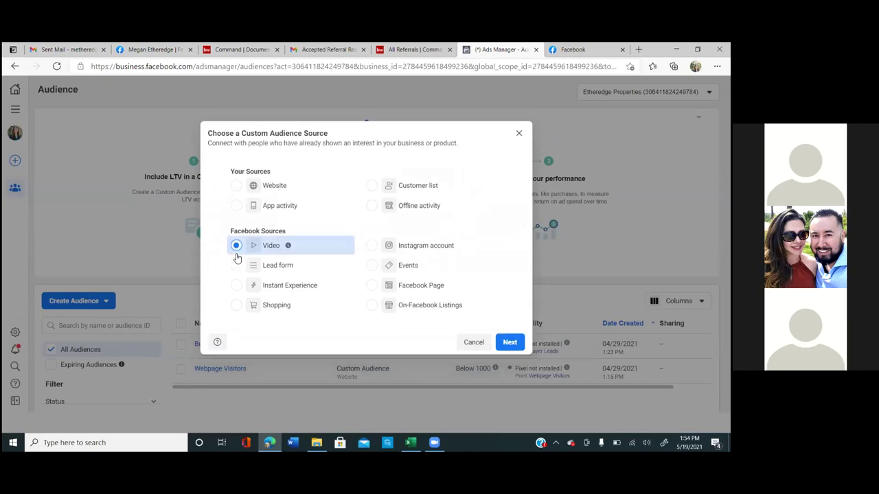
pyautogui.click(510, 342)
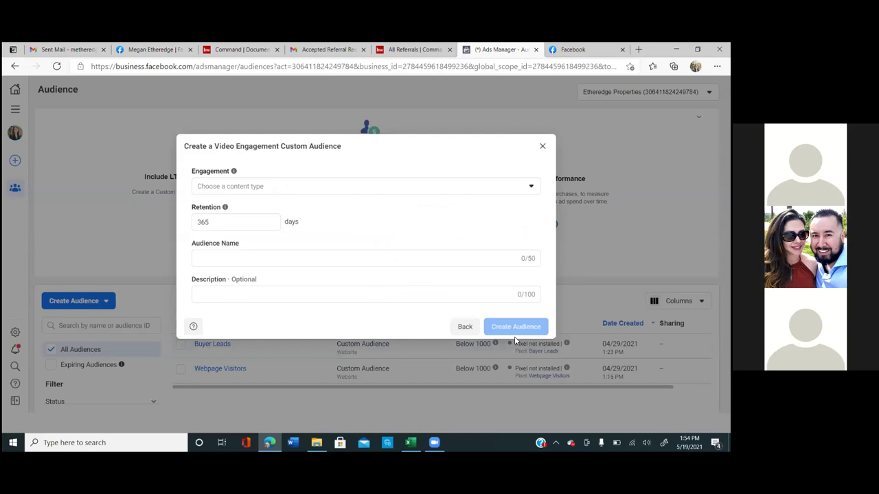
pyautogui.click(377, 195)
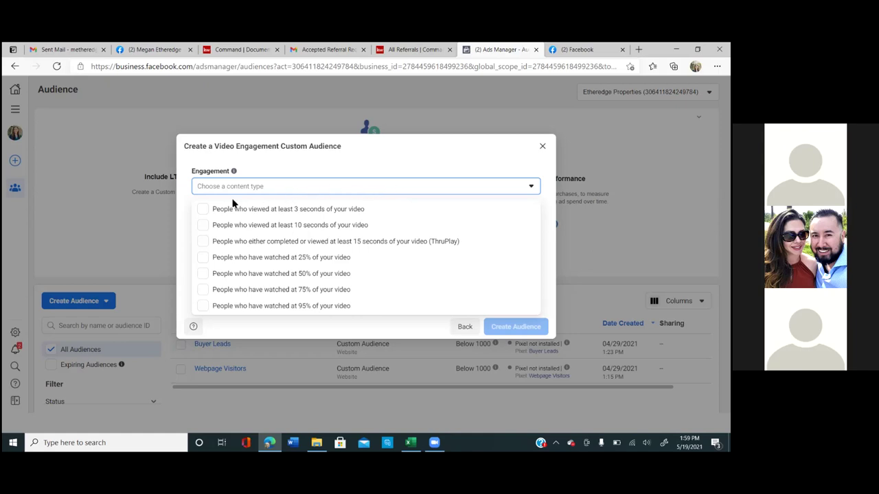
# Target ThruPlay viewers of the May 19, 2021 video from the business's other Facebook Page.
pyautogui.click(206, 241)
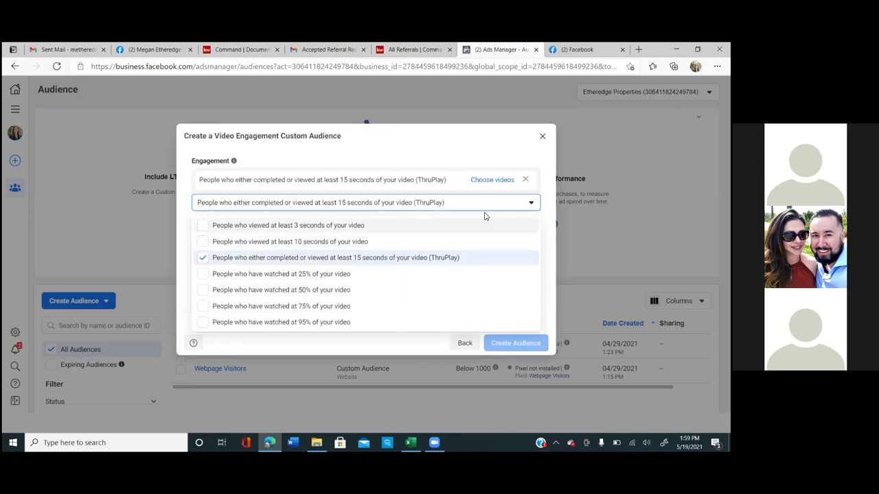
pyautogui.click(503, 182)
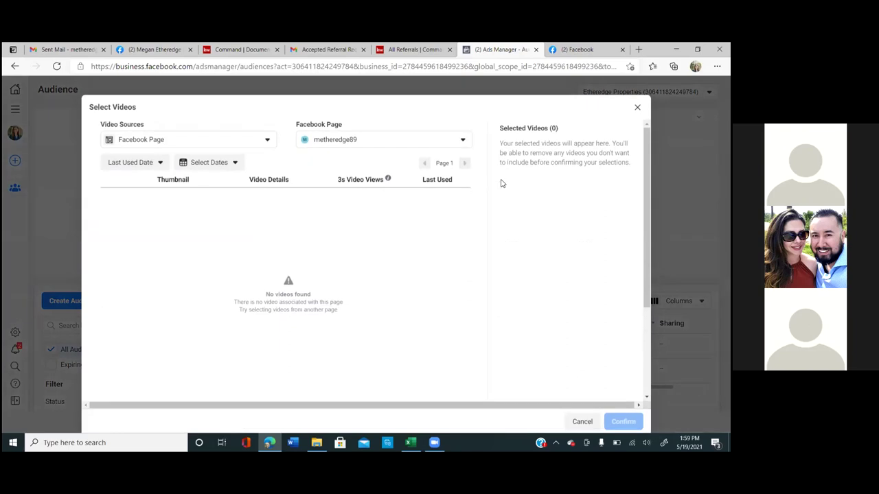
pyautogui.click(421, 142)
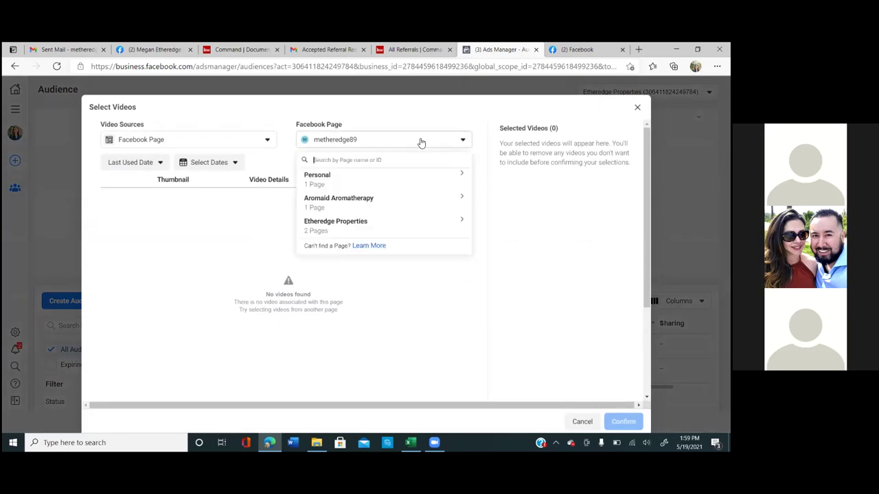
pyautogui.click(367, 224)
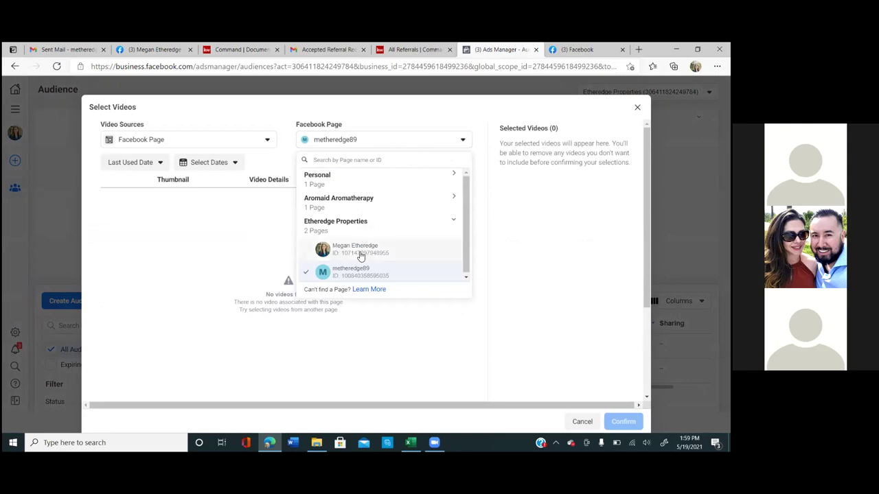
pyautogui.click(360, 253)
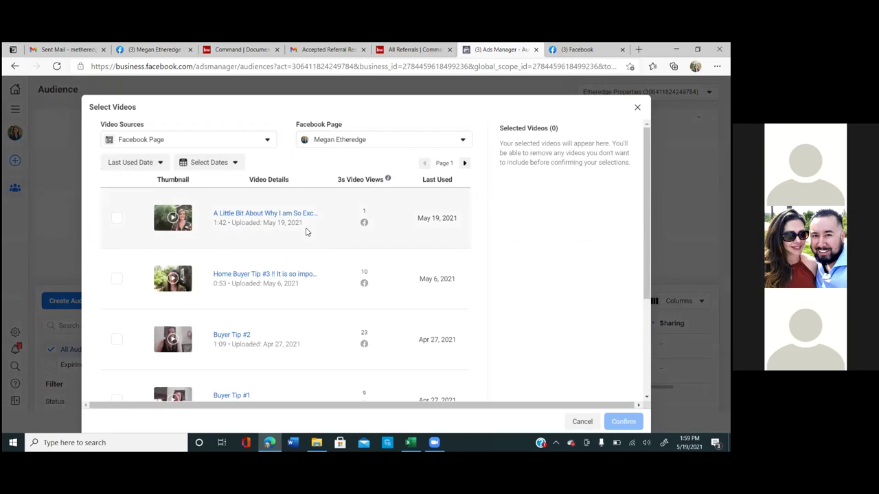
pyautogui.click(117, 218)
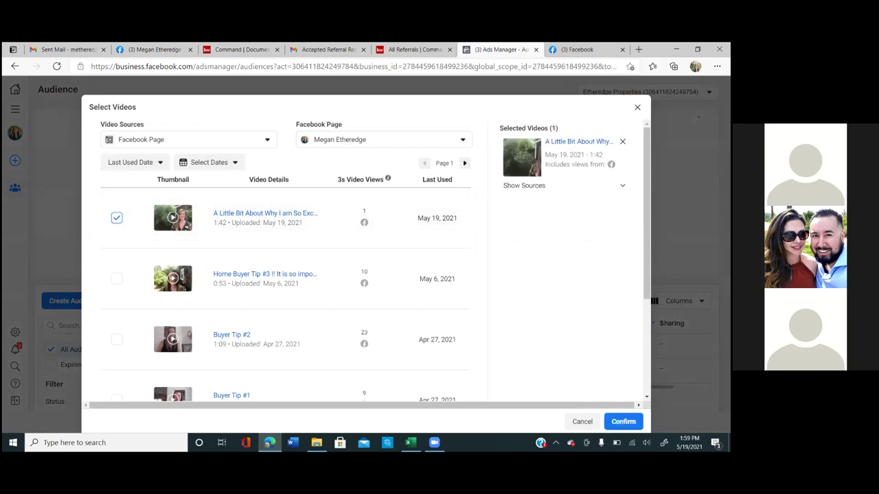
pyautogui.click(623, 421)
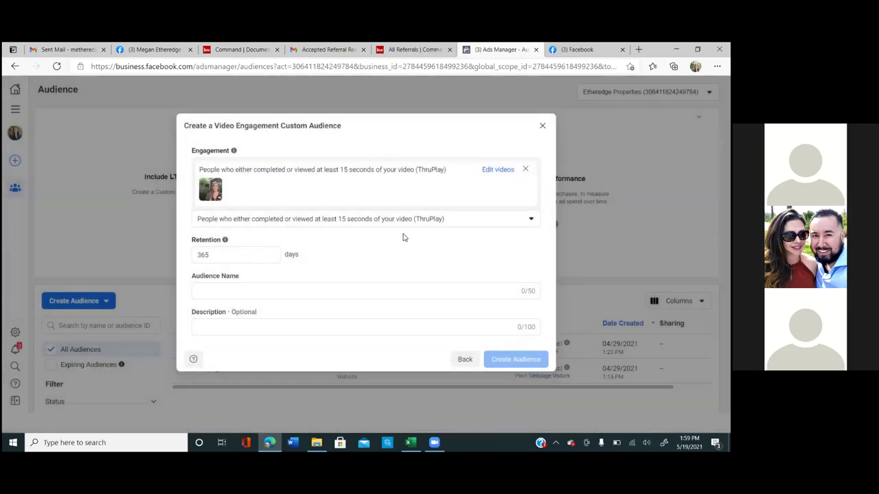
# Name the audience 'Intro Video (15 seconds)', create it, and close the confirmation.
pyautogui.click(248, 289)
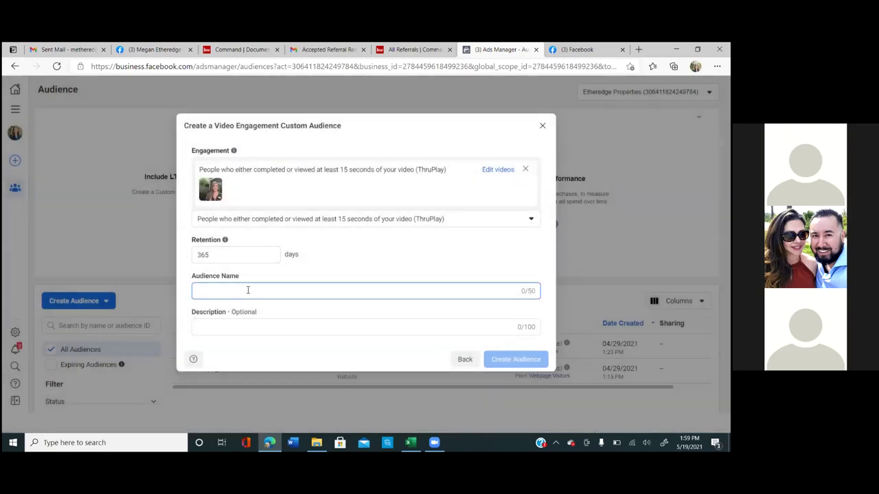
pyautogui.write('Intro Video (15 seconds)')
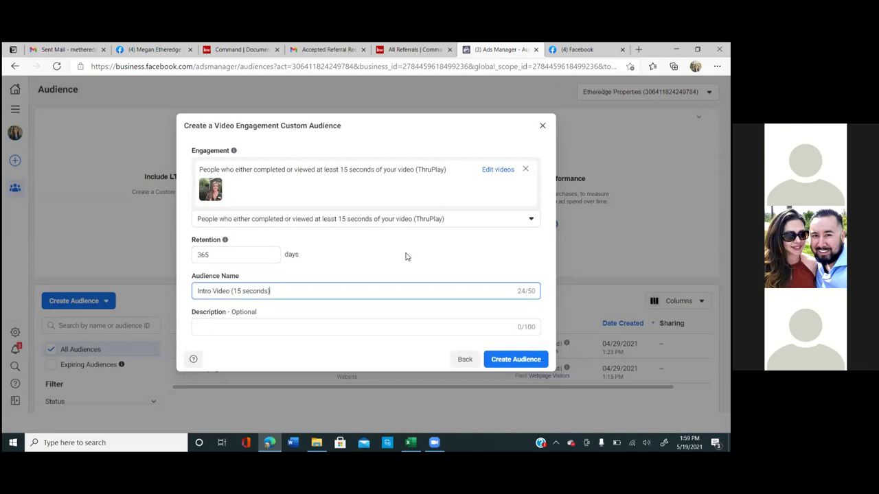
pyautogui.click(515, 364)
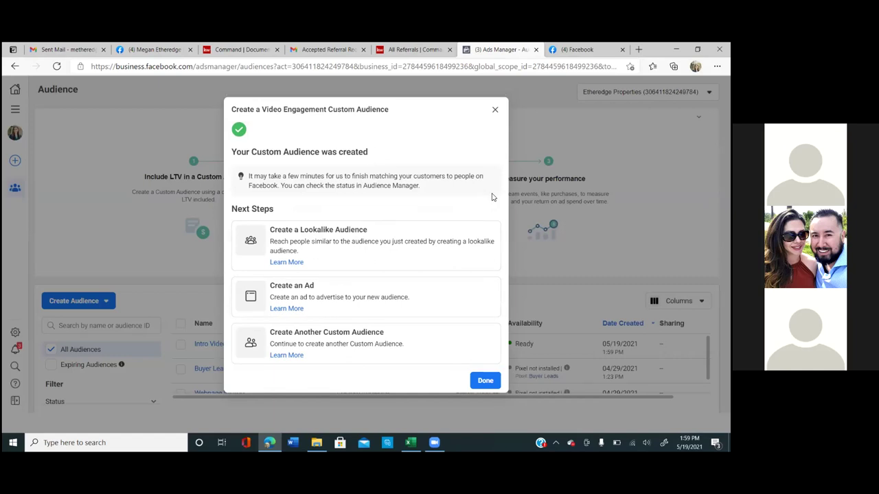
pyautogui.click(485, 384)
# Dismiss the 'Your Custom Audience was created' dialog, raise the volume, and switch to the Command tab.
pyautogui.click(485, 383)
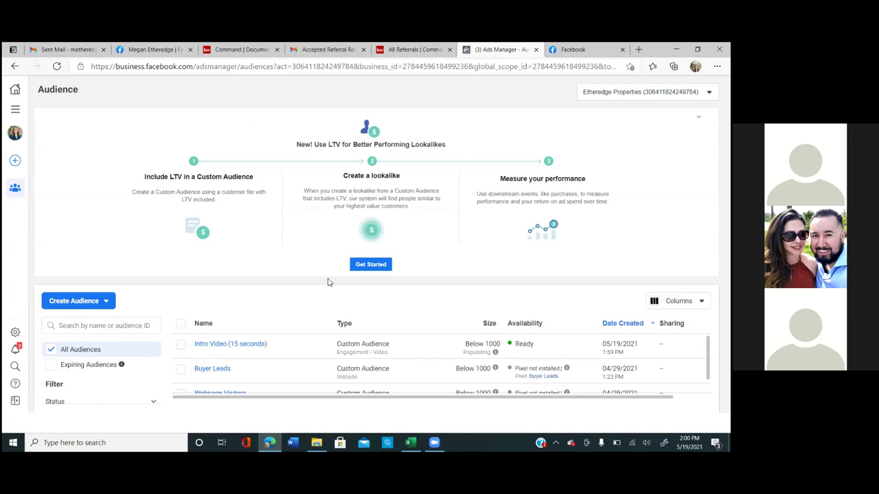
pyautogui.press('XF86AudioRaiseVolume')
pyautogui.hotkey('ctrl', '3')
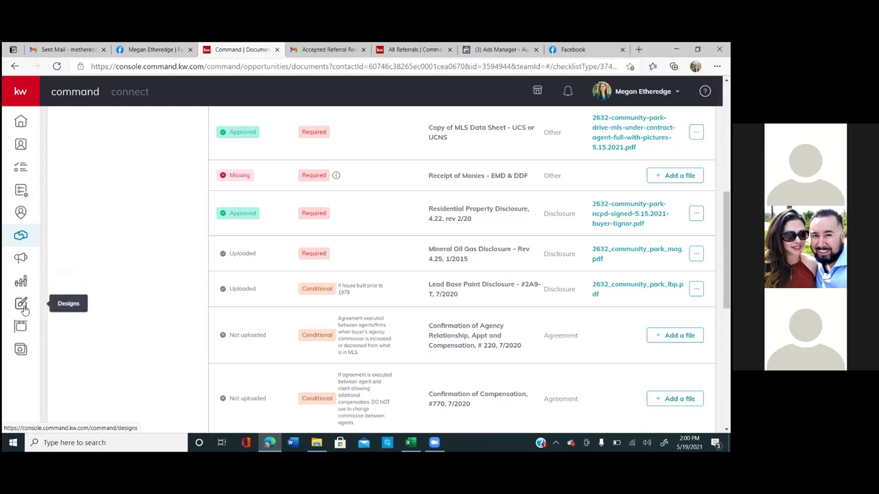
# Go via Designs to the Campaigns dashboard and scroll down to Tips and Training.
pyautogui.click(24, 312)
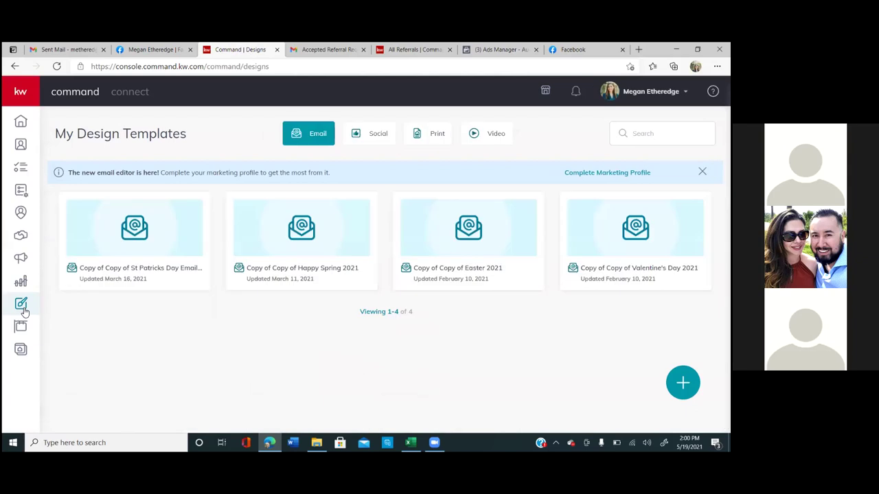
pyautogui.click(22, 258)
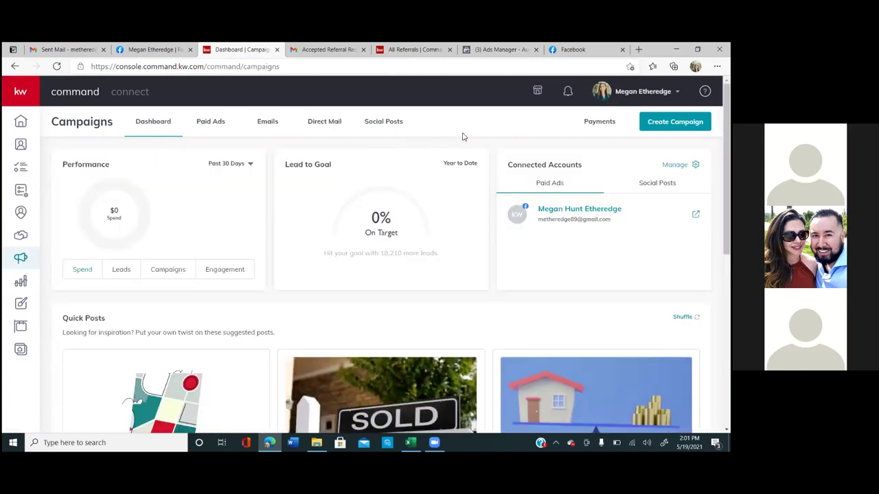
pyautogui.scroll(-5, 464, 136)
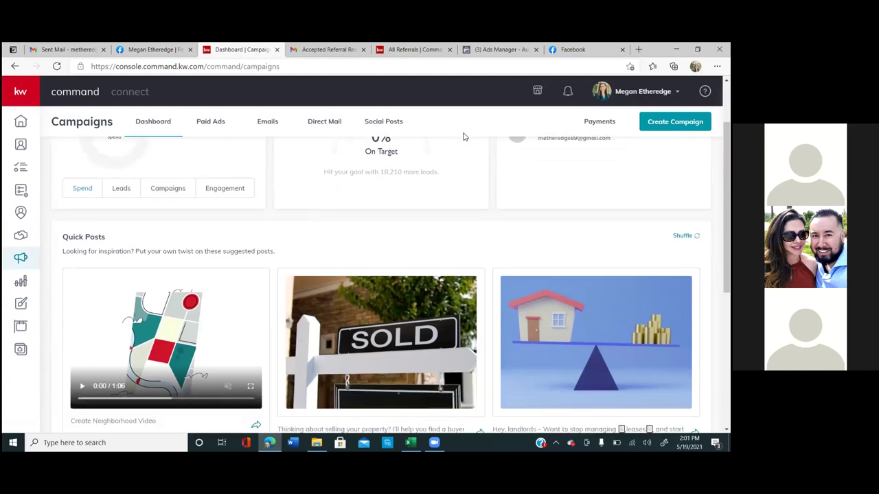
pyautogui.scroll(-3, 464, 136)
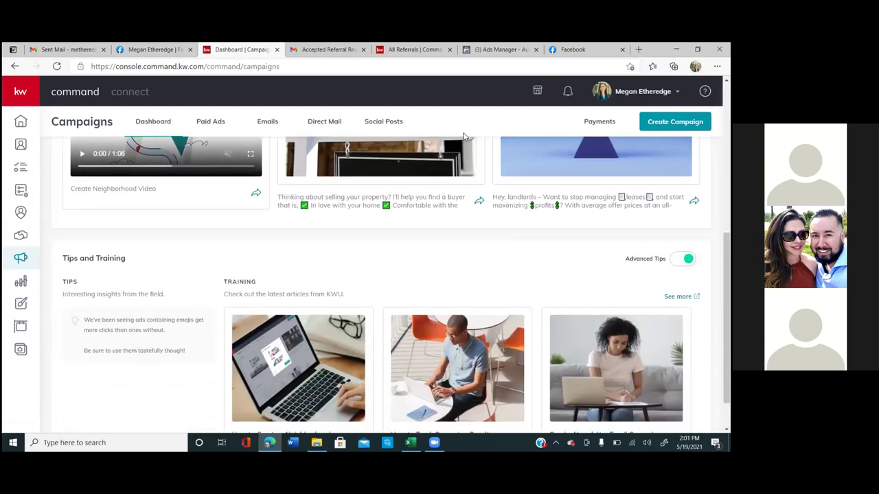